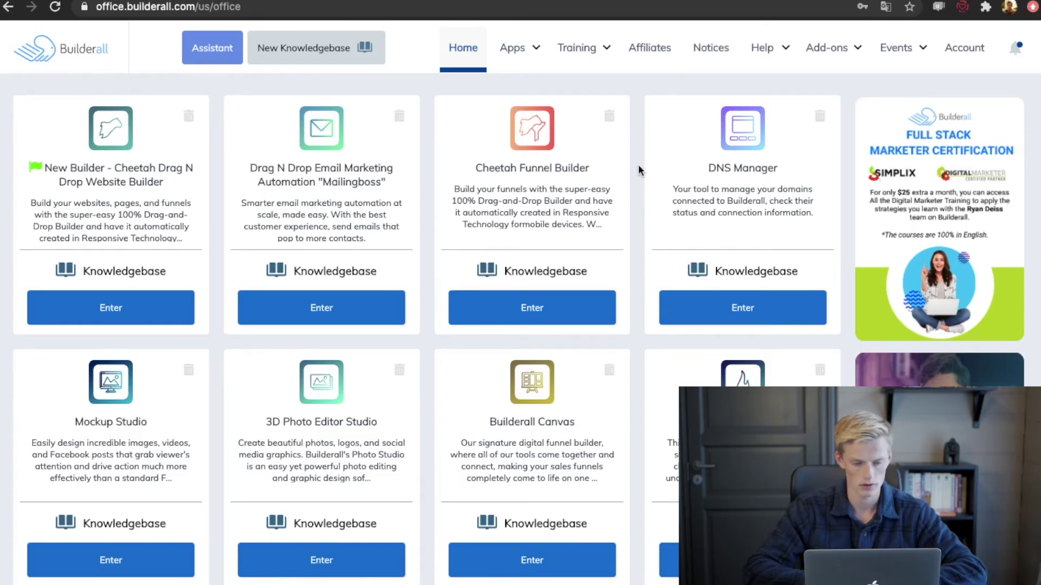
scroll(639, 165, down, 1)
scroll(638, 170, down, 7)
scroll(639, 170, down, 2)
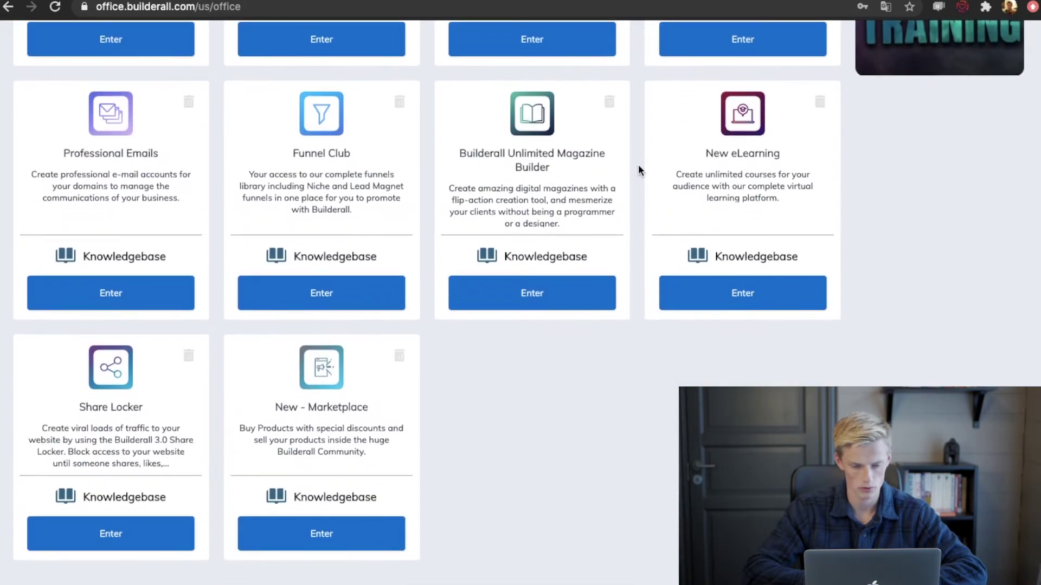
scroll(639, 170, up, 2)
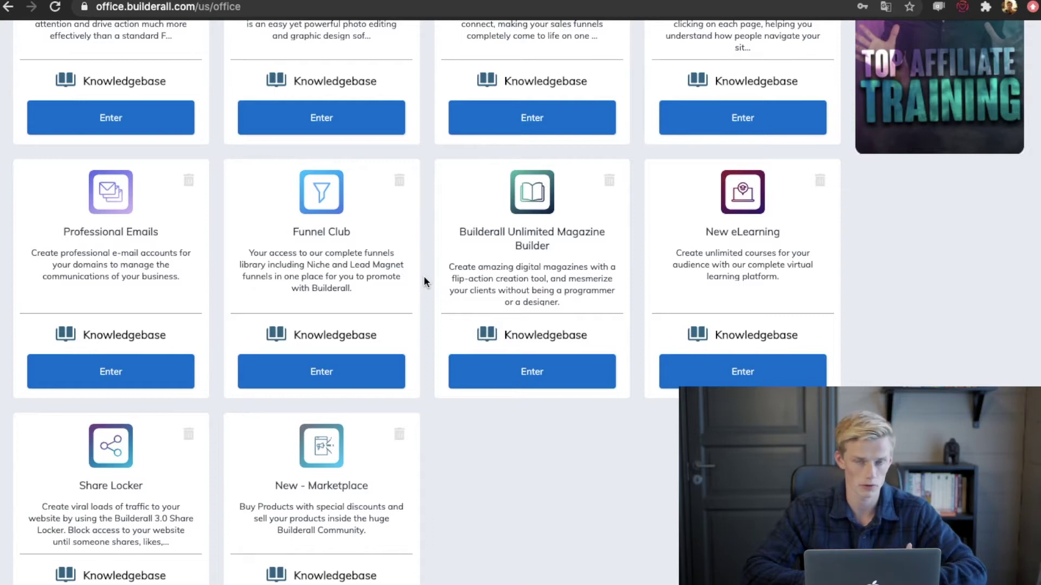
scroll(424, 275, up, 10)
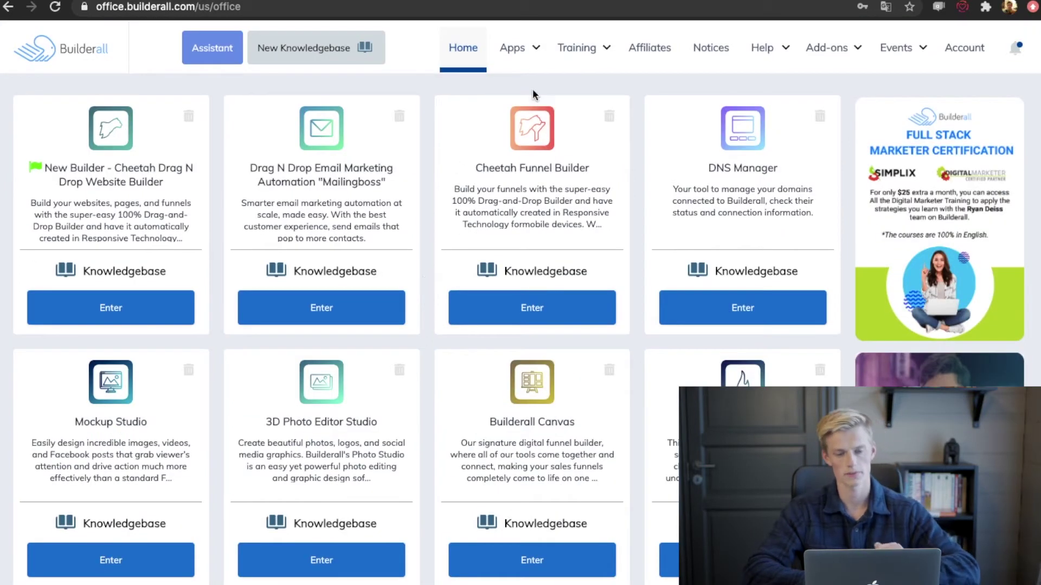
click(524, 48)
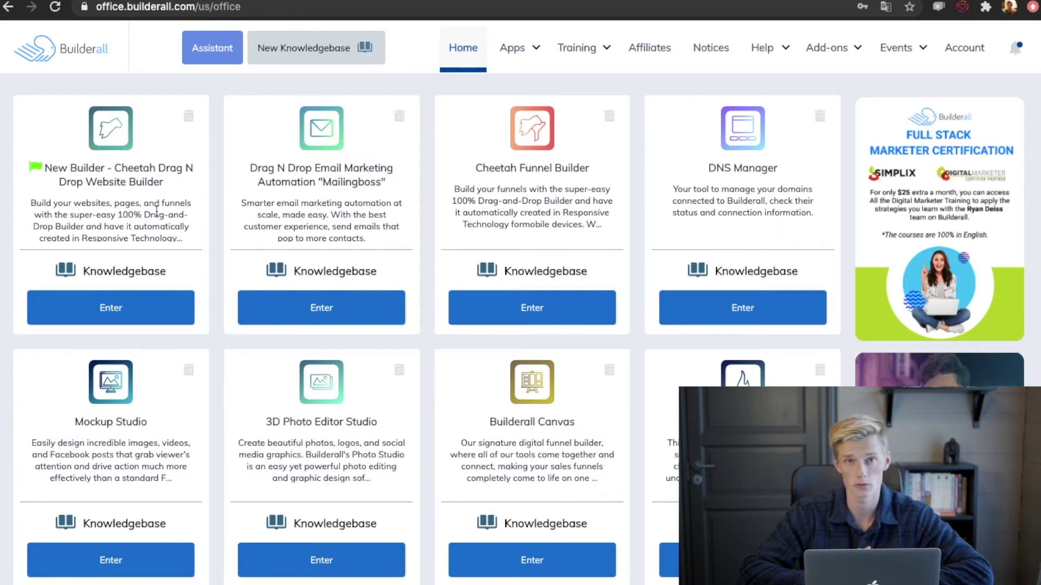
Step: Enter the Cheetah Drag N Drop builder and start a new site to reach the Simple/Smart choice
click(132, 309)
scroll(88, 334, down, 3)
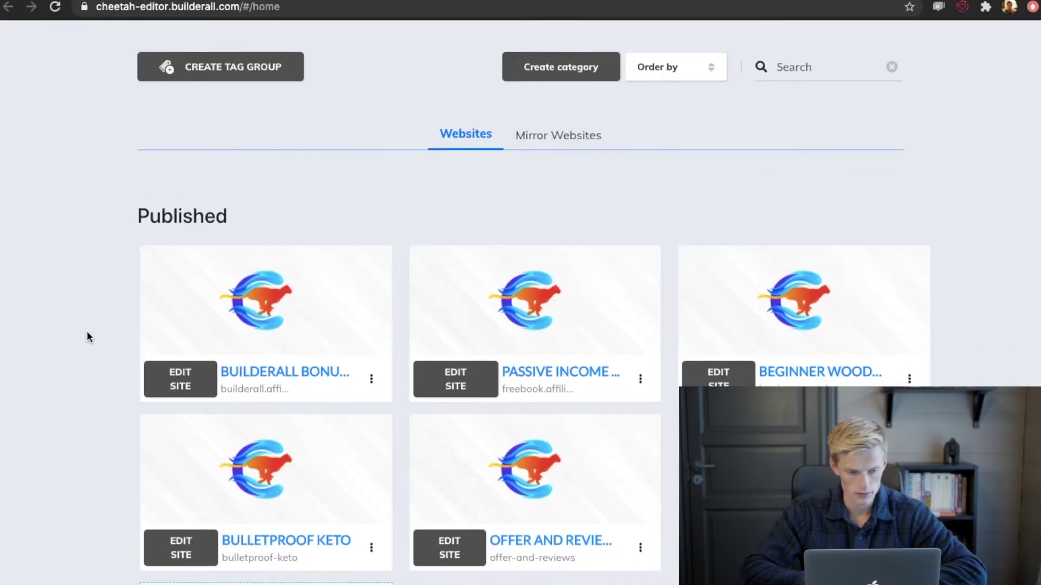
scroll(86, 336, down, 5)
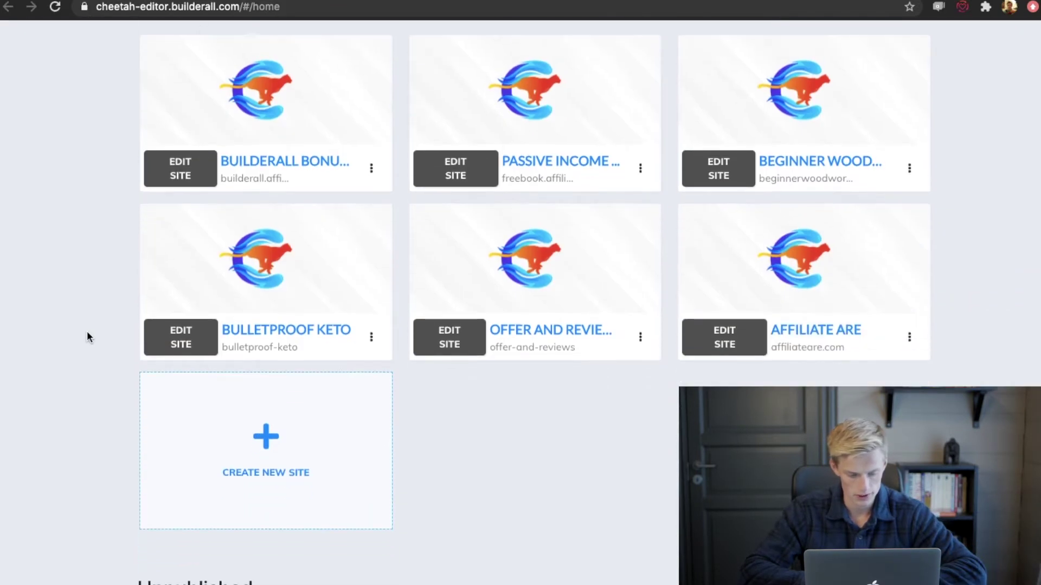
click(266, 441)
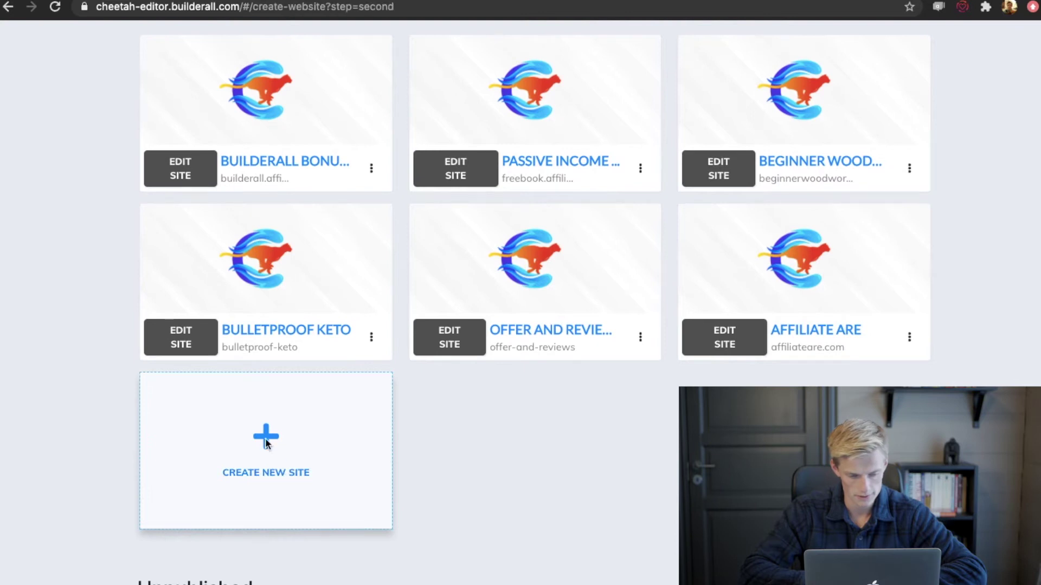
scroll(456, 325, up, 3)
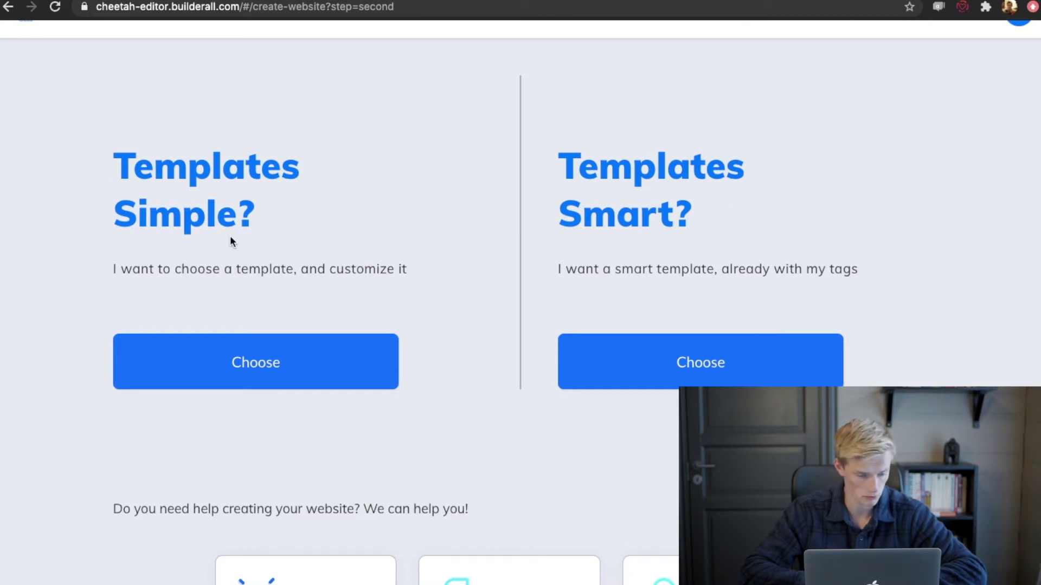
Step: Choose the Simple template option to reach the template gallery
click(266, 381)
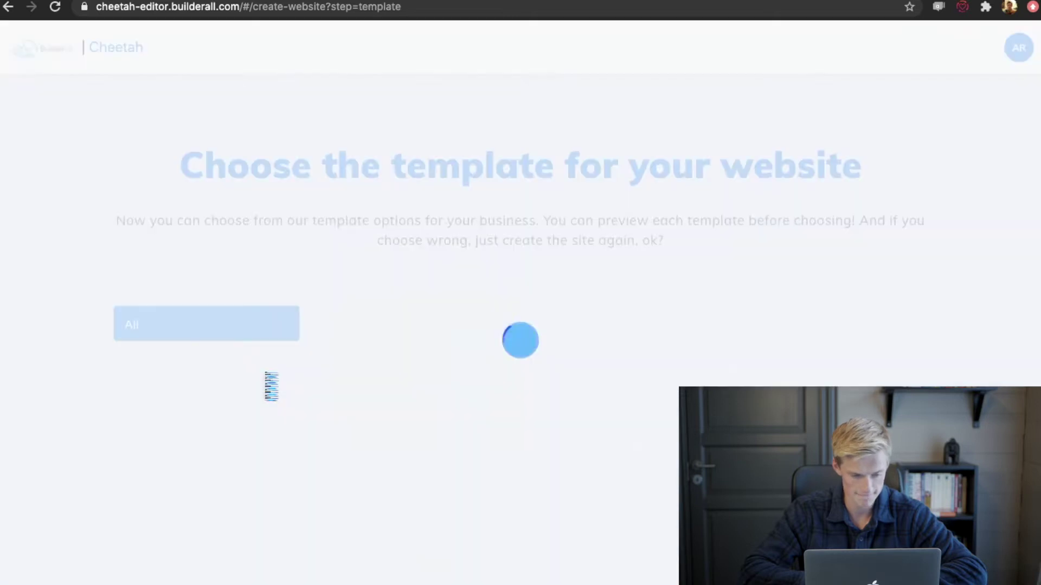
scroll(344, 296, down, 3)
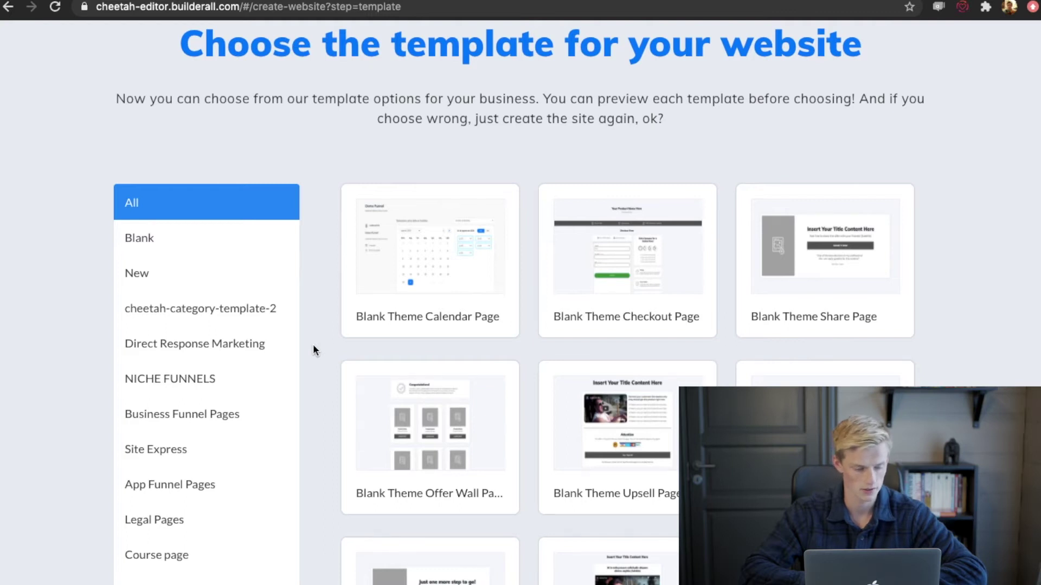
scroll(313, 346, down, 3)
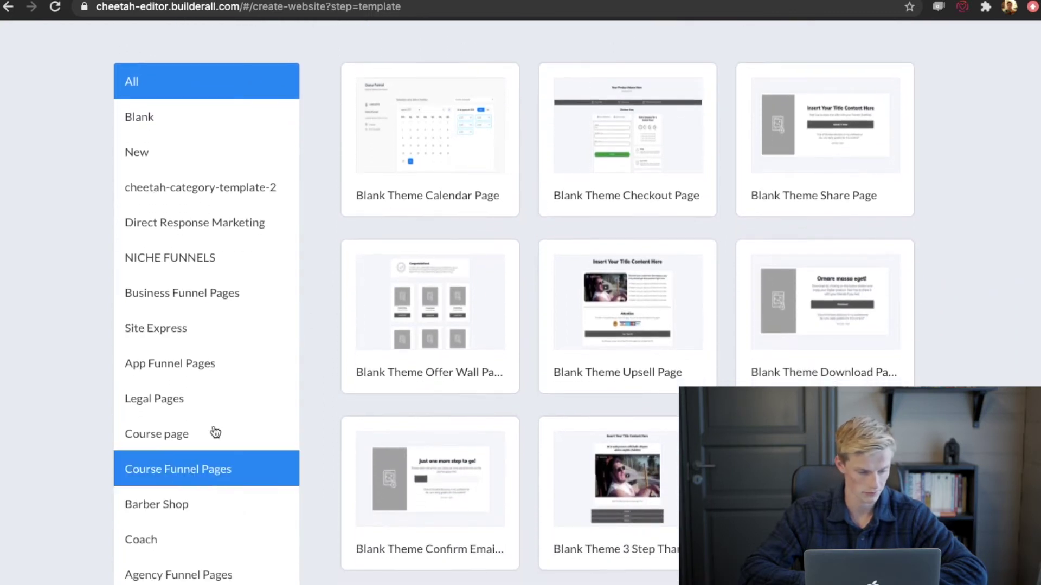
Step: Filter the gallery to NICHE FUNNELS and browse its template cards, including the Barber funnel
click(197, 271)
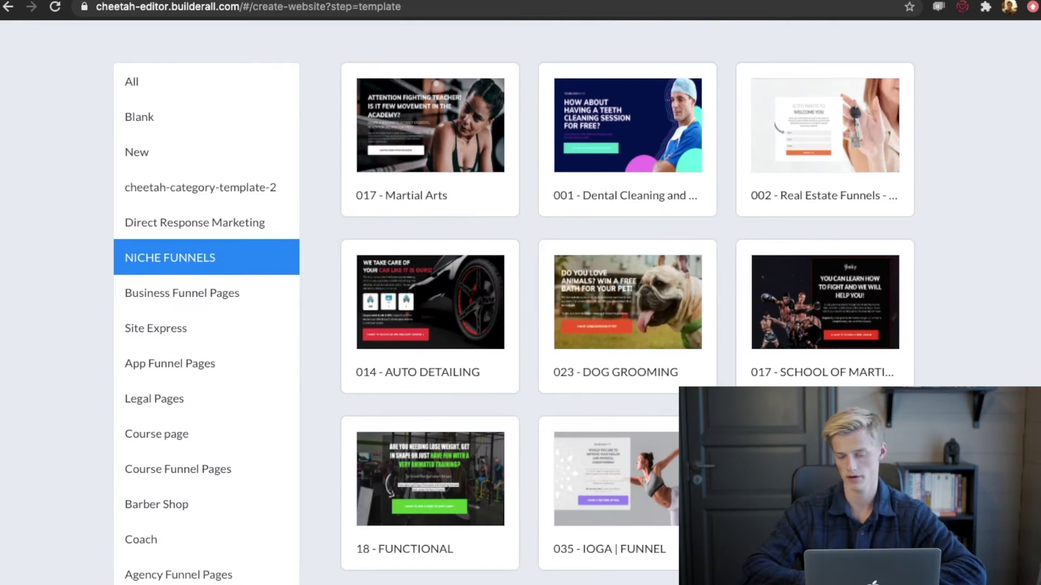
scroll(514, 314, down, 1)
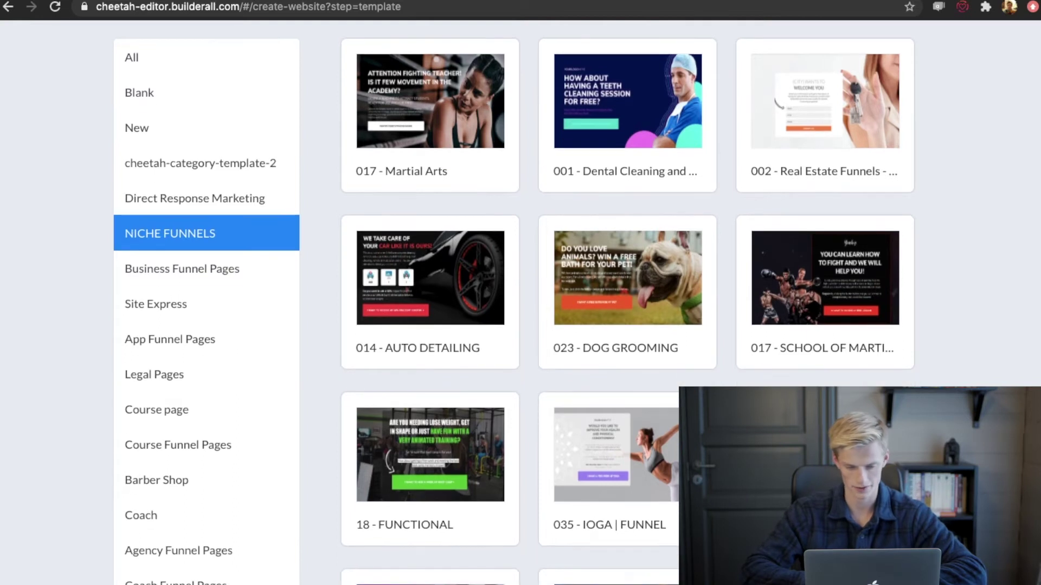
scroll(514, 315, down, 1)
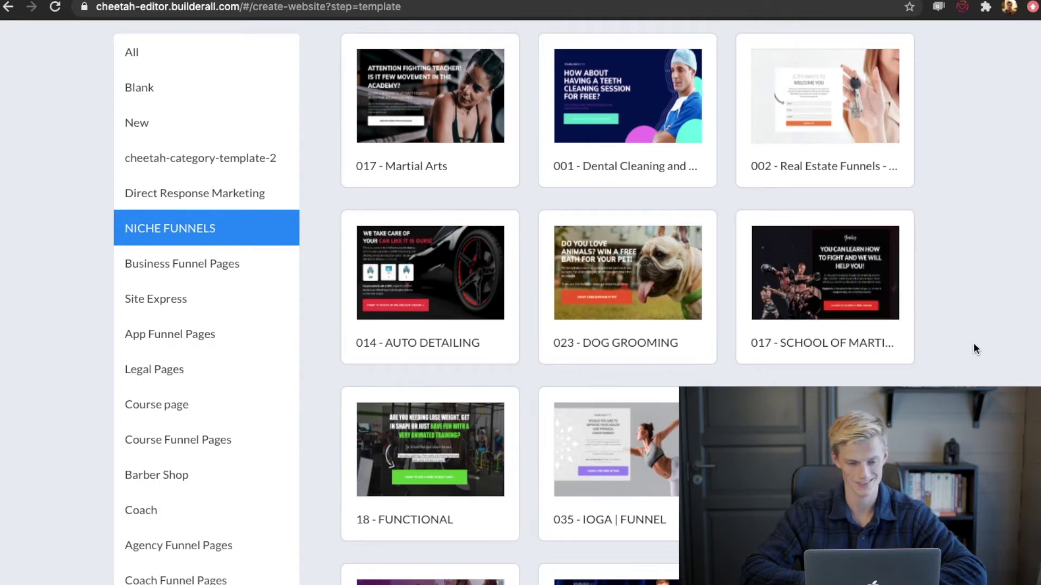
scroll(974, 345, down, 1)
scroll(974, 346, down, 3)
scroll(973, 346, down, 2)
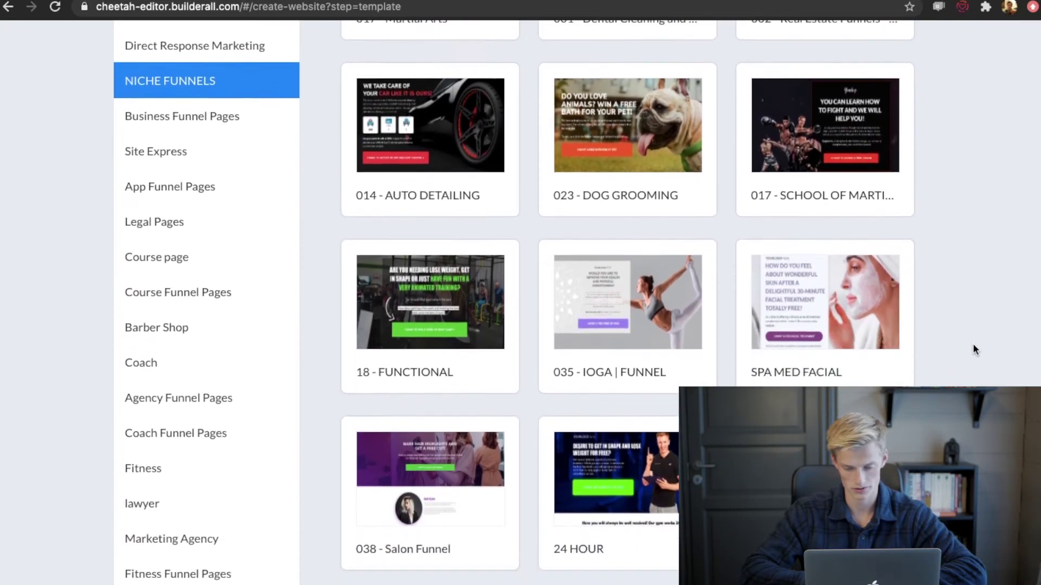
scroll(973, 343, up, 2)
scroll(972, 343, up, 2)
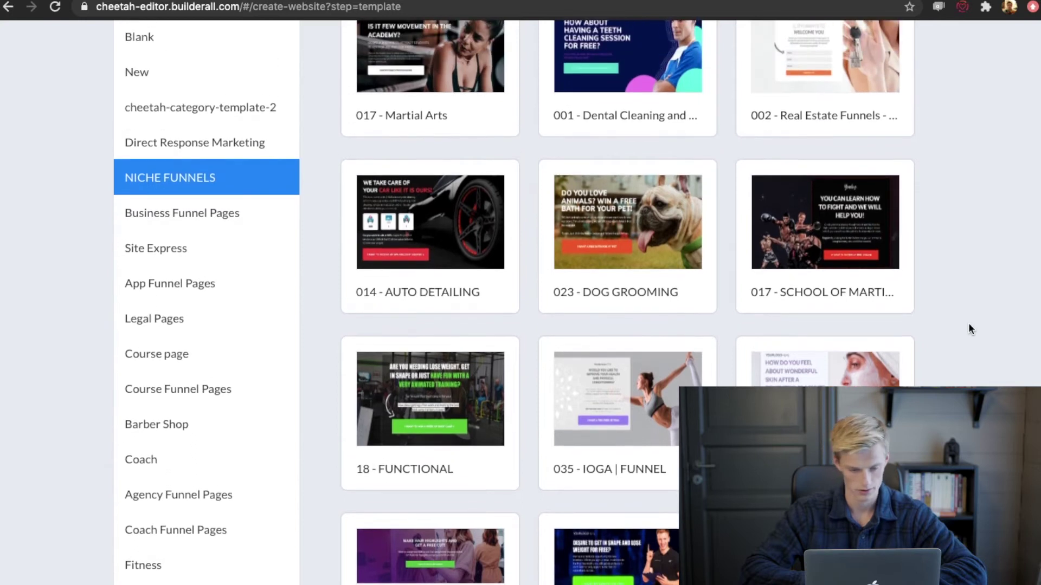
mouse_move(825, 140)
scroll(933, 349, down, 3)
scroll(933, 349, down, 1)
scroll(934, 348, down, 4)
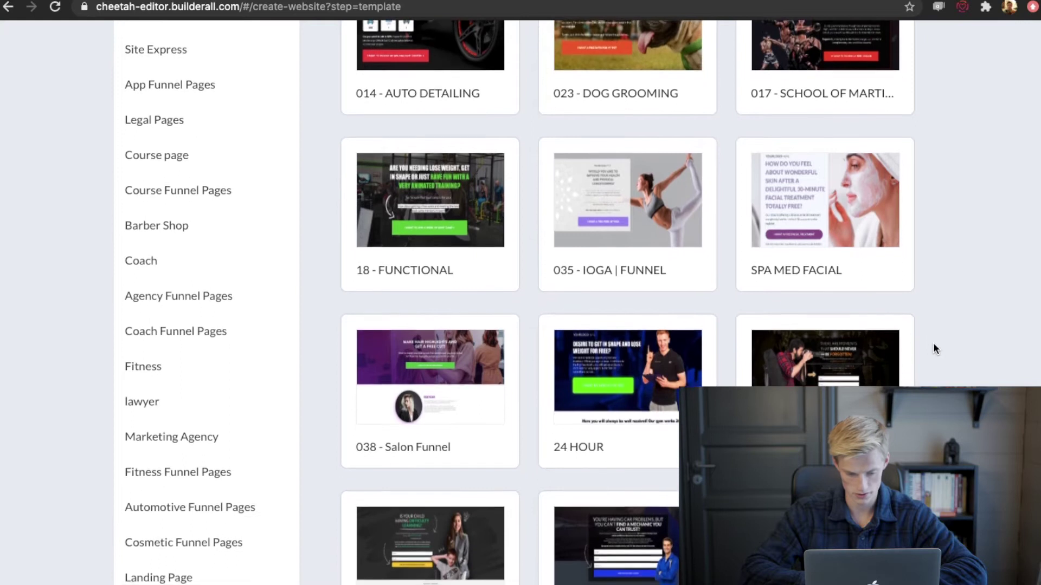
scroll(934, 349, down, 2)
scroll(933, 348, down, 2)
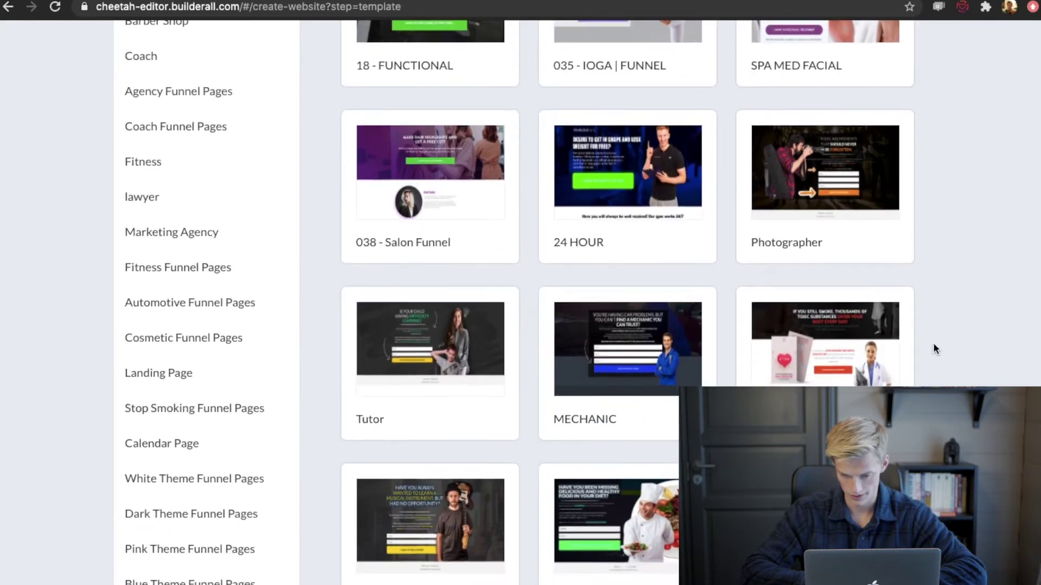
scroll(933, 349, down, 2)
scroll(934, 348, down, 1)
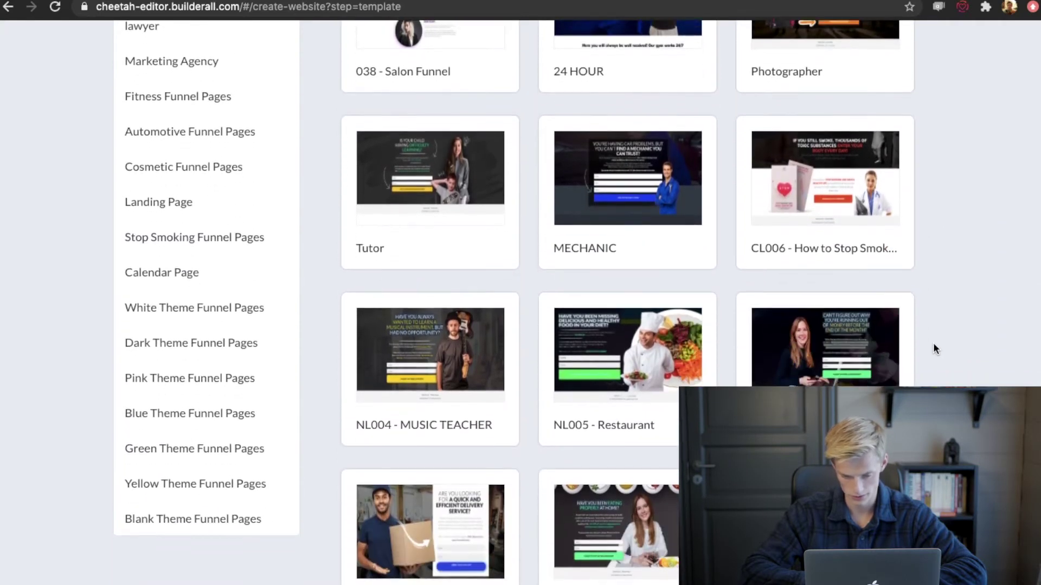
scroll(933, 348, down, 2)
scroll(934, 349, down, 1)
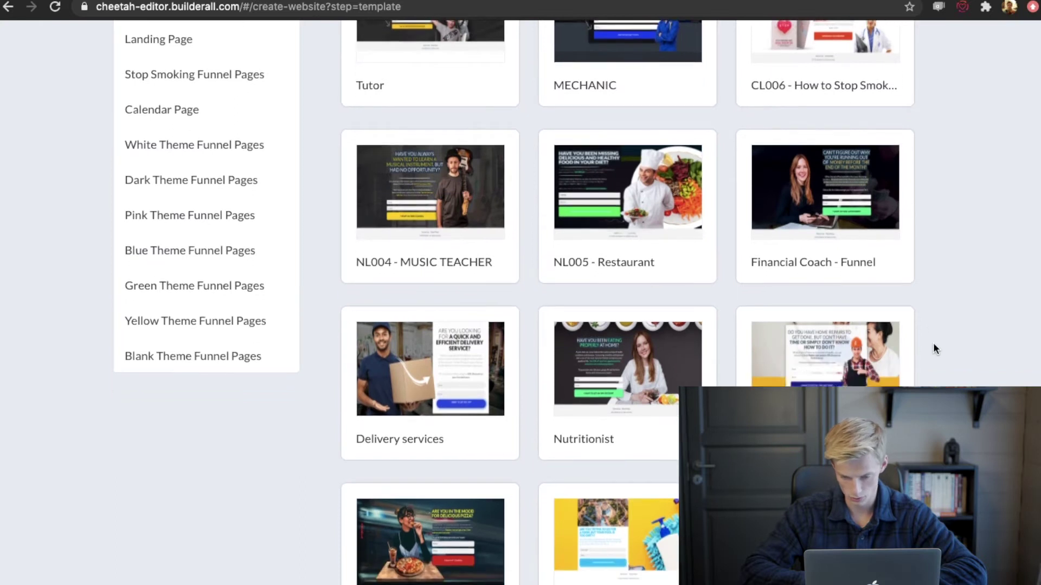
scroll(933, 349, down, 2)
scroll(934, 349, down, 2)
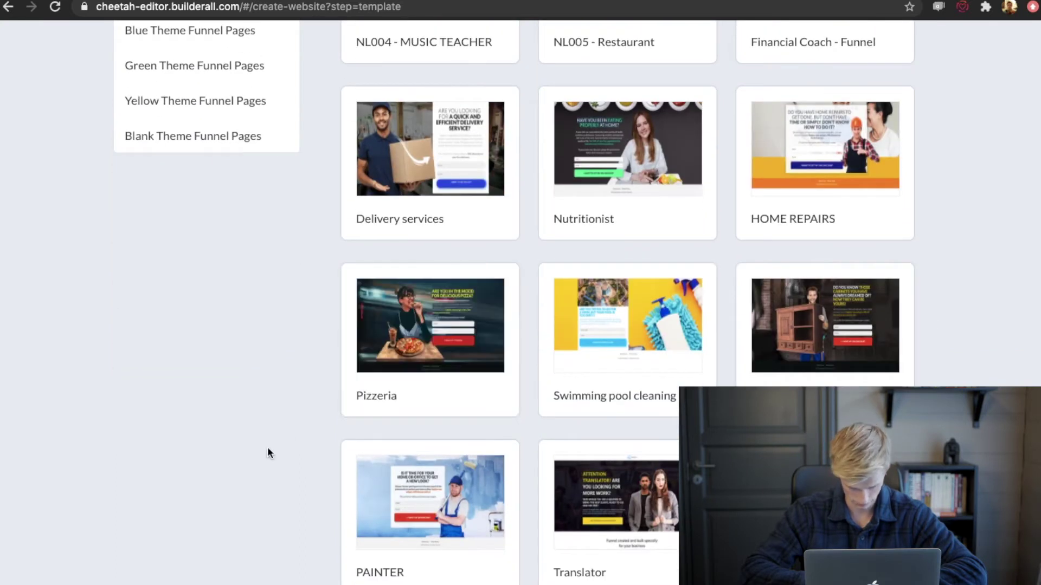
scroll(268, 452, down, 1)
scroll(268, 451, down, 1)
scroll(268, 452, down, 1)
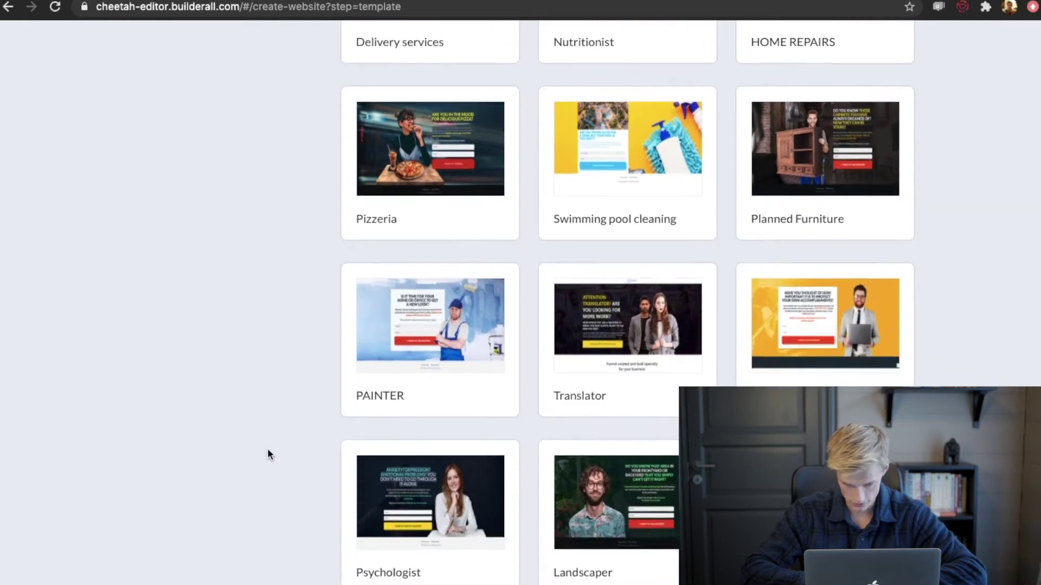
scroll(267, 450, down, 1)
scroll(268, 450, down, 2)
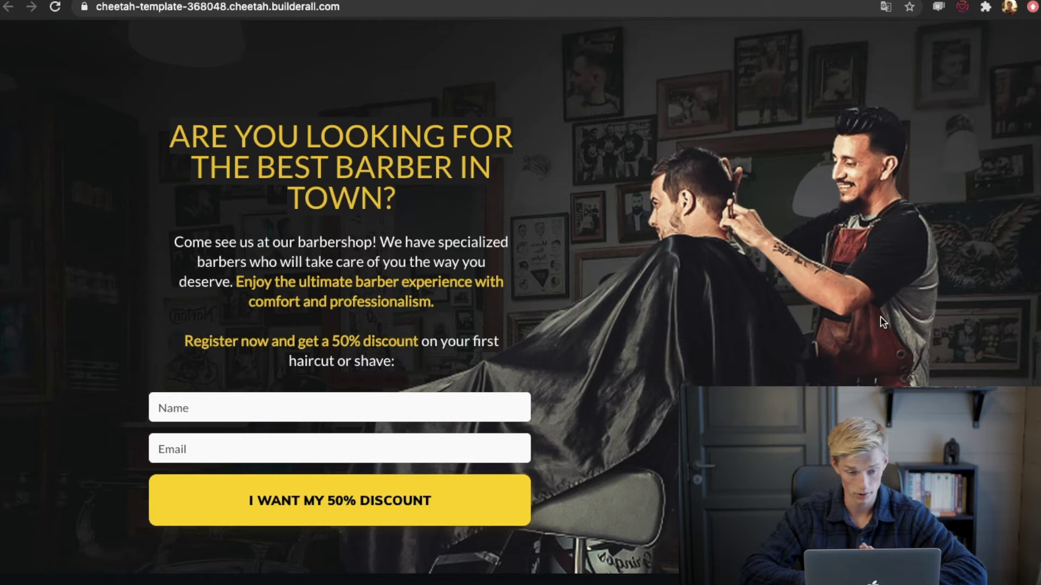
scroll(884, 322, down, 1)
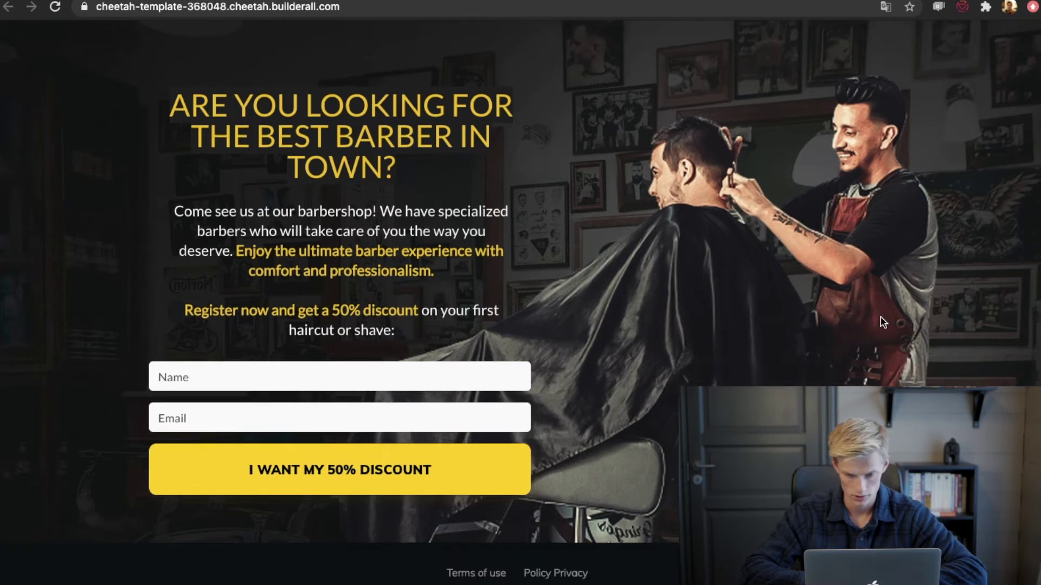
scroll(884, 322, up, 1)
scroll(884, 322, down, 1)
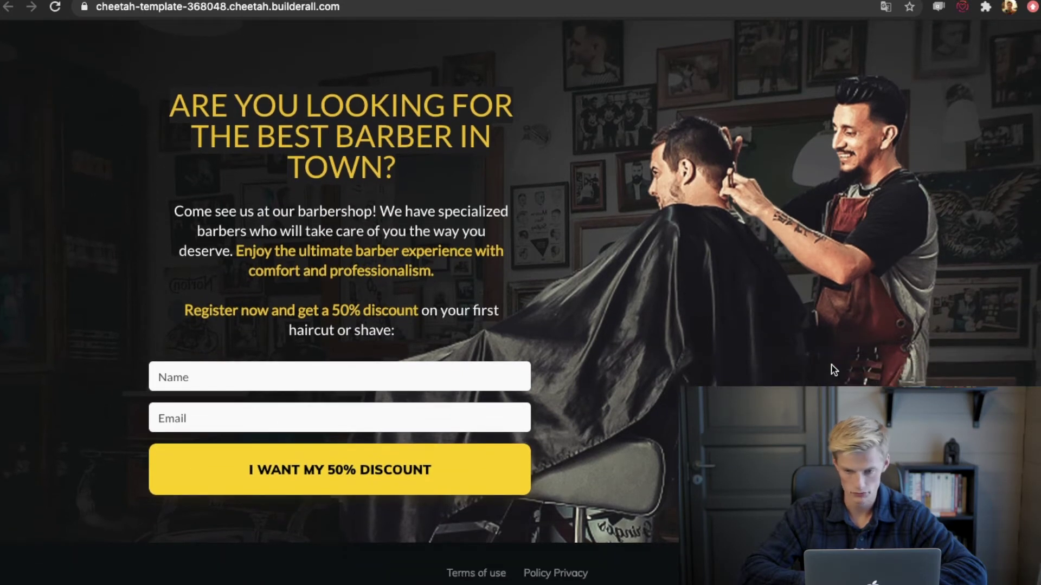
Step: Close the Barber template preview and scroll back up the category sidebar
key(ctrl+w)
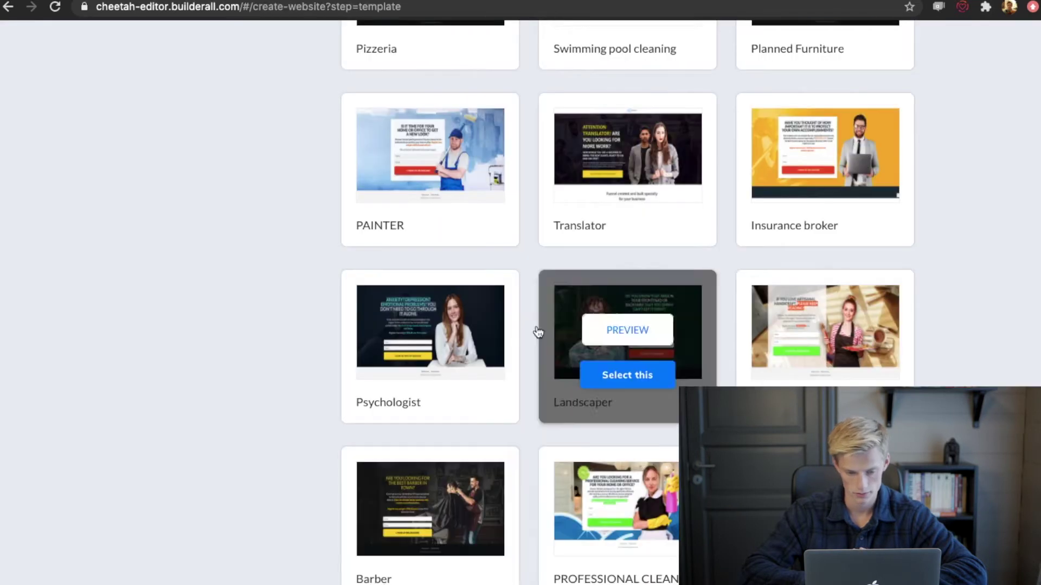
scroll(207, 321, up, 4)
scroll(206, 321, up, 15)
scroll(207, 321, up, 5)
scroll(207, 321, up, 5)
scroll(209, 322, up, 2)
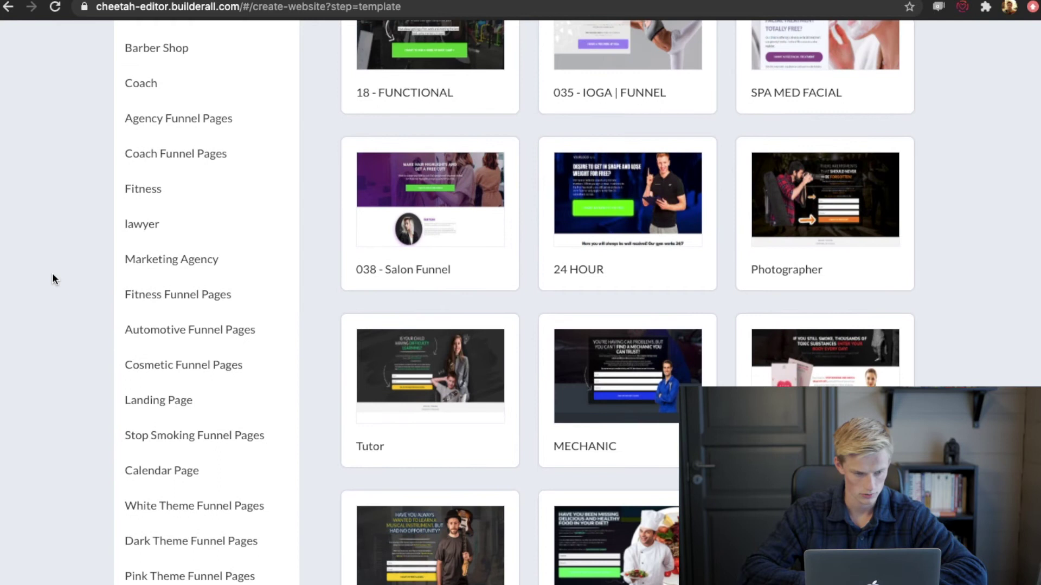
scroll(52, 275, up, 5)
scroll(52, 275, up, 2)
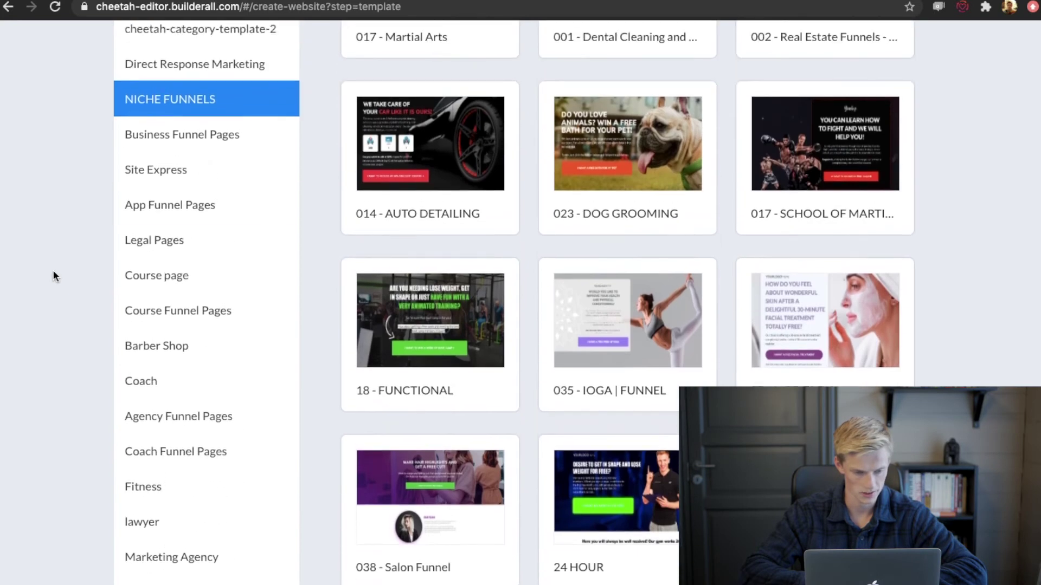
Step: Show the Site Express category and browse its templates, including Financial Coach
click(191, 180)
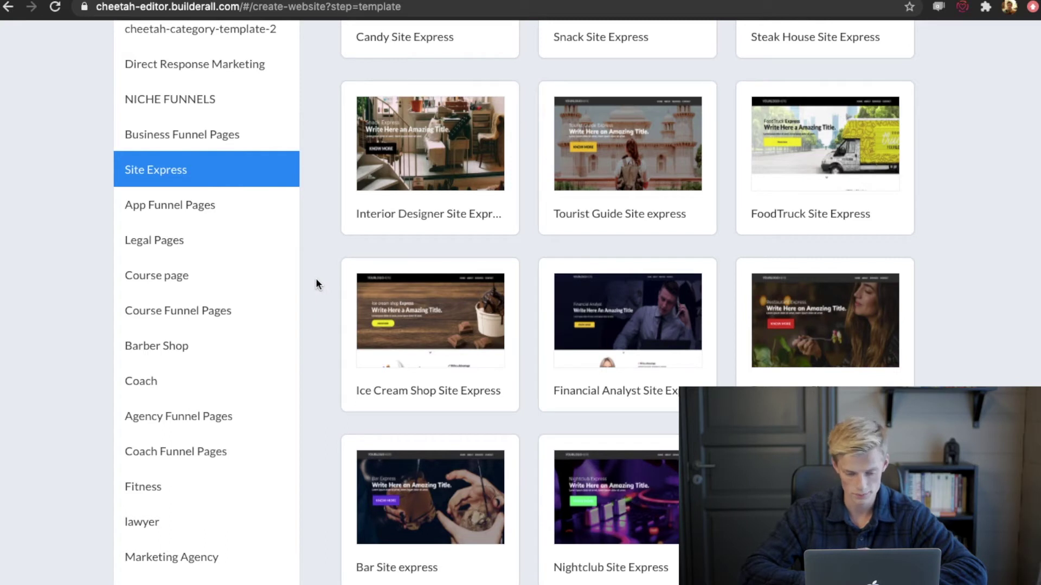
scroll(316, 281, up, 5)
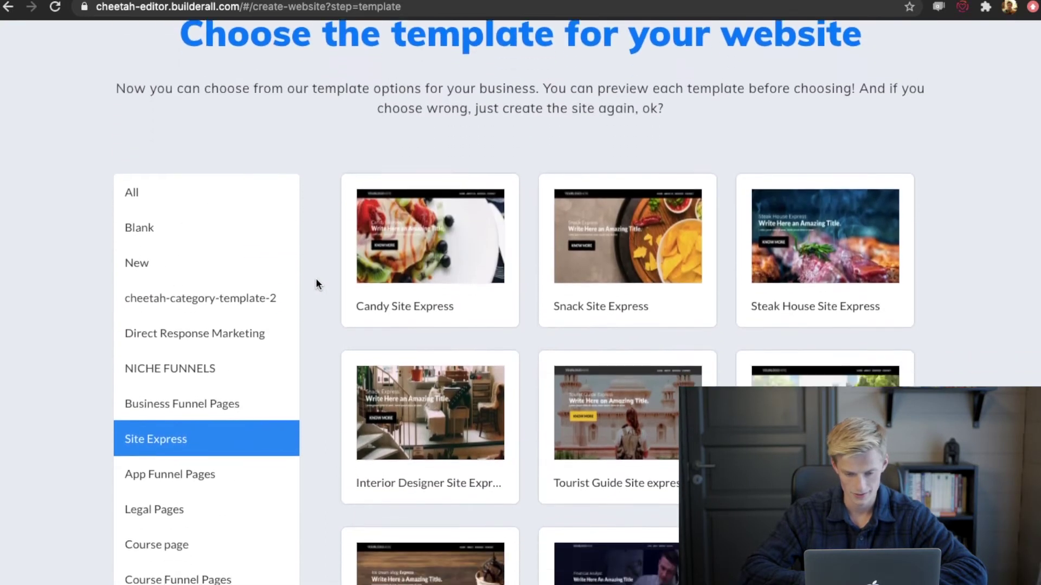
scroll(316, 279, down, 4)
scroll(316, 279, down, 3)
scroll(316, 279, down, 4)
scroll(316, 278, down, 1)
scroll(315, 279, down, 2)
scroll(315, 278, down, 1)
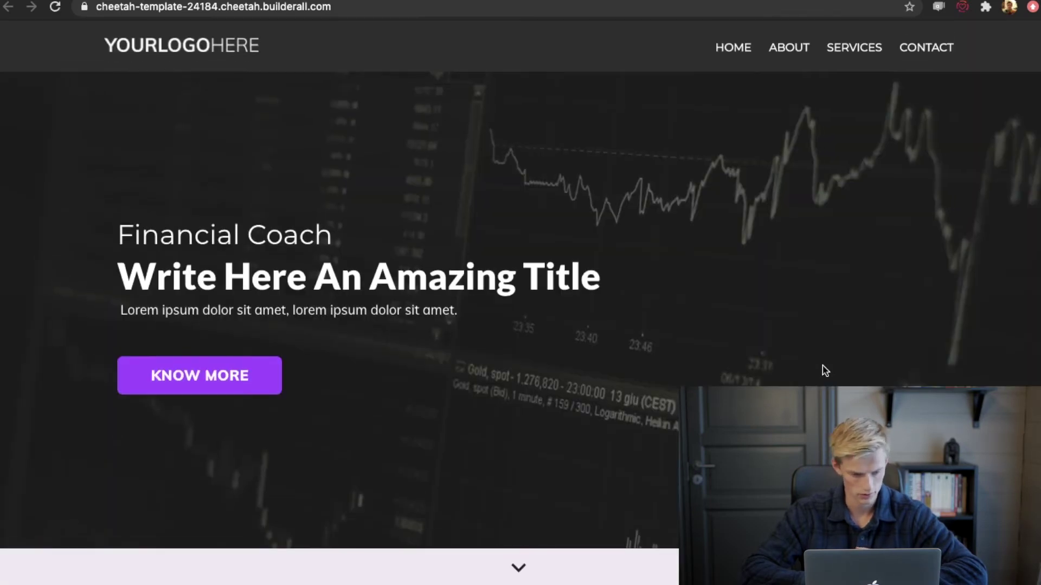
Step: Review the Financial Coach preview's advantages, services and statistics sections, then close it
scroll(825, 370, down, 1)
scroll(825, 371, down, 4)
scroll(825, 370, down, 4)
scroll(822, 371, down, 1)
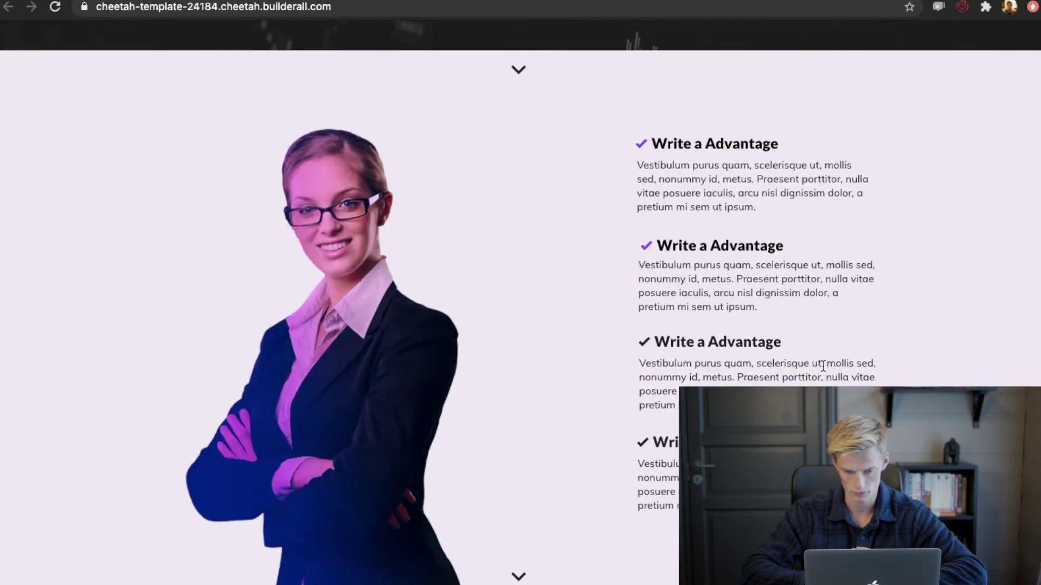
scroll(823, 370, down, 2)
scroll(823, 371, down, 10)
scroll(823, 370, down, 5)
scroll(824, 370, down, 5)
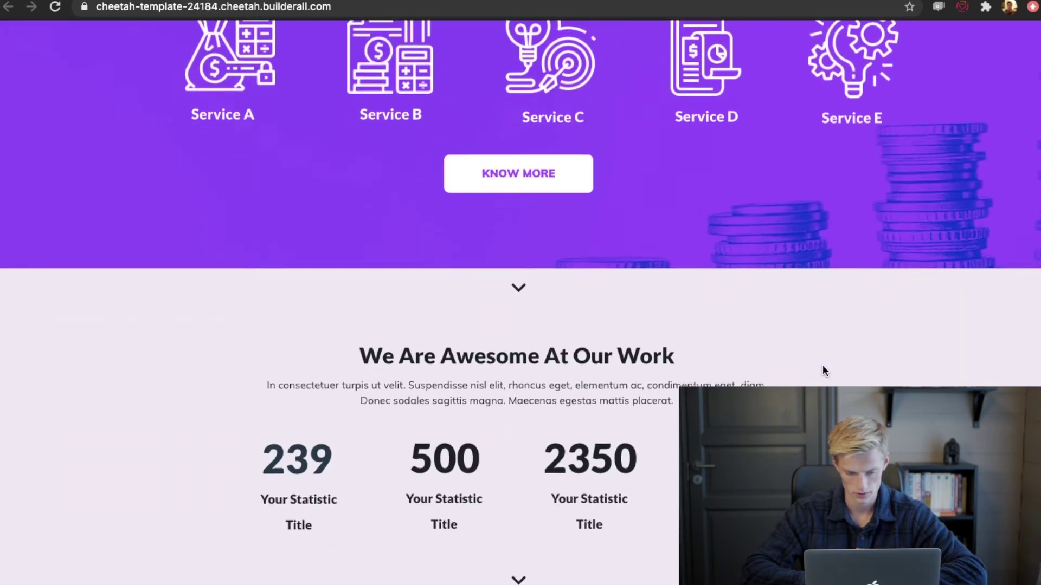
scroll(824, 371, down, 6)
scroll(825, 371, down, 5)
scroll(824, 370, up, 15)
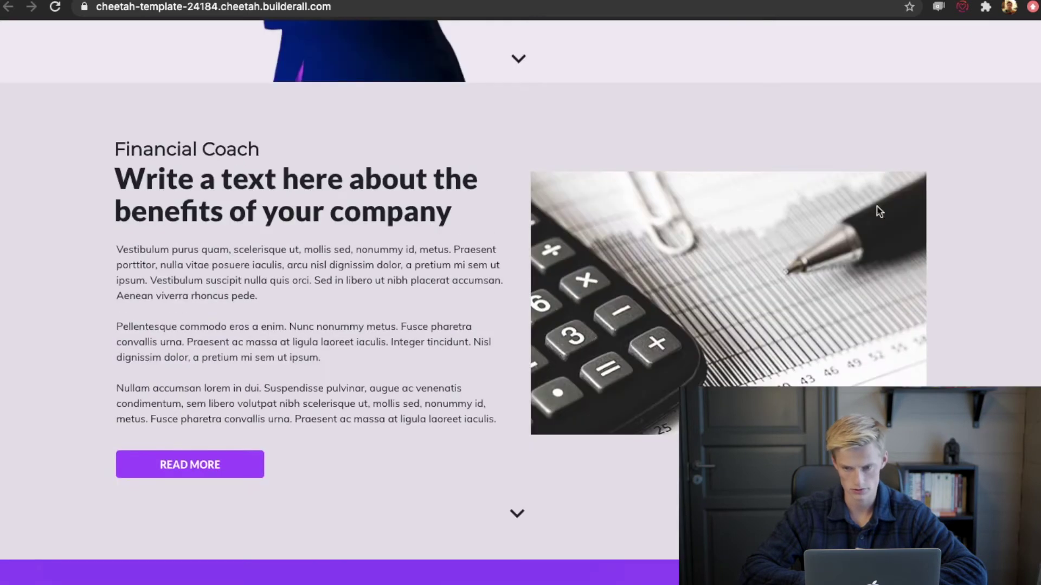
key(ctrl+w)
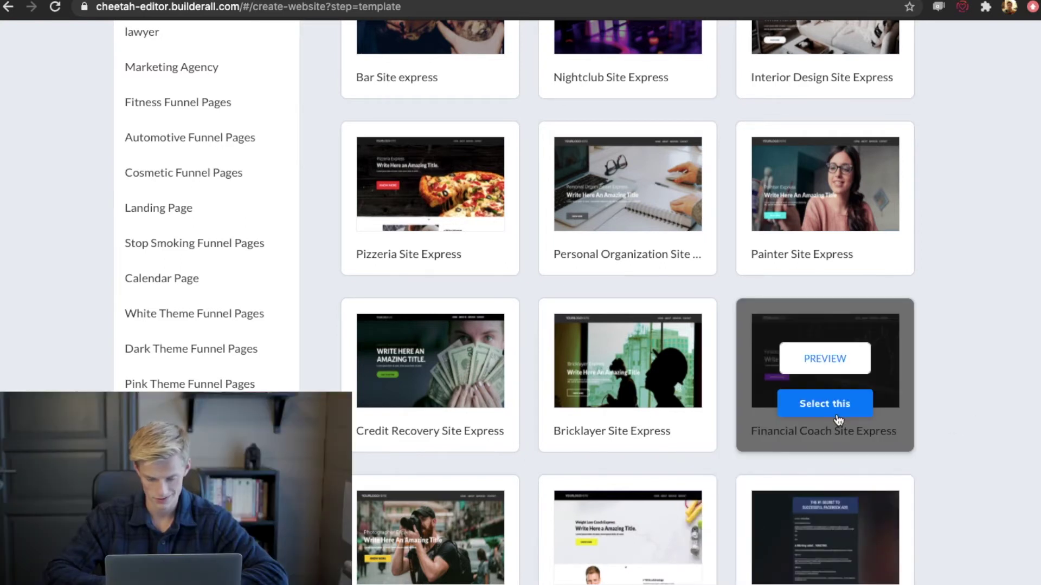
Step: Select the Financial Coach Site Express template and confirm saving the new site
click(833, 416)
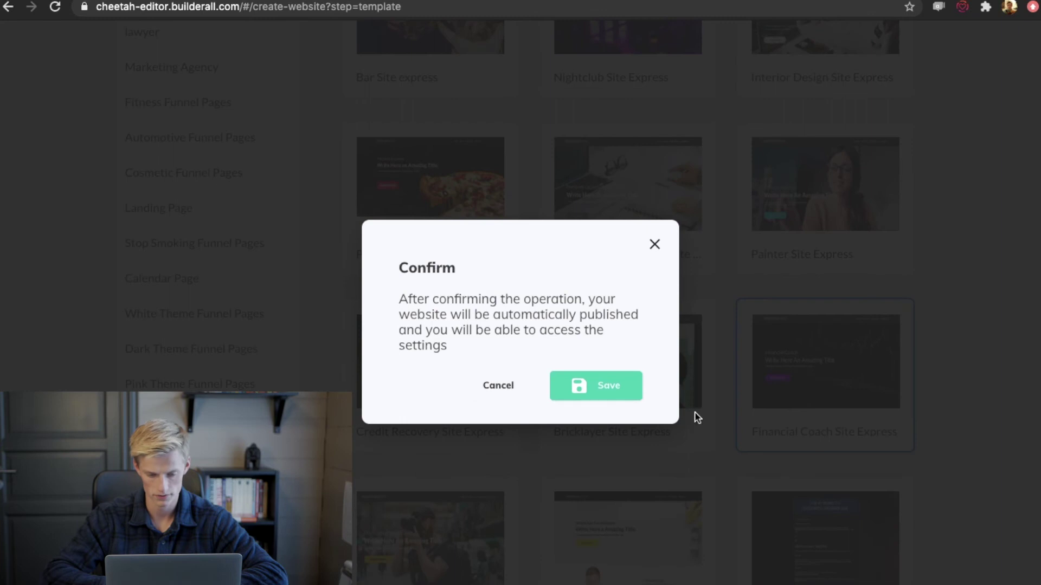
click(610, 386)
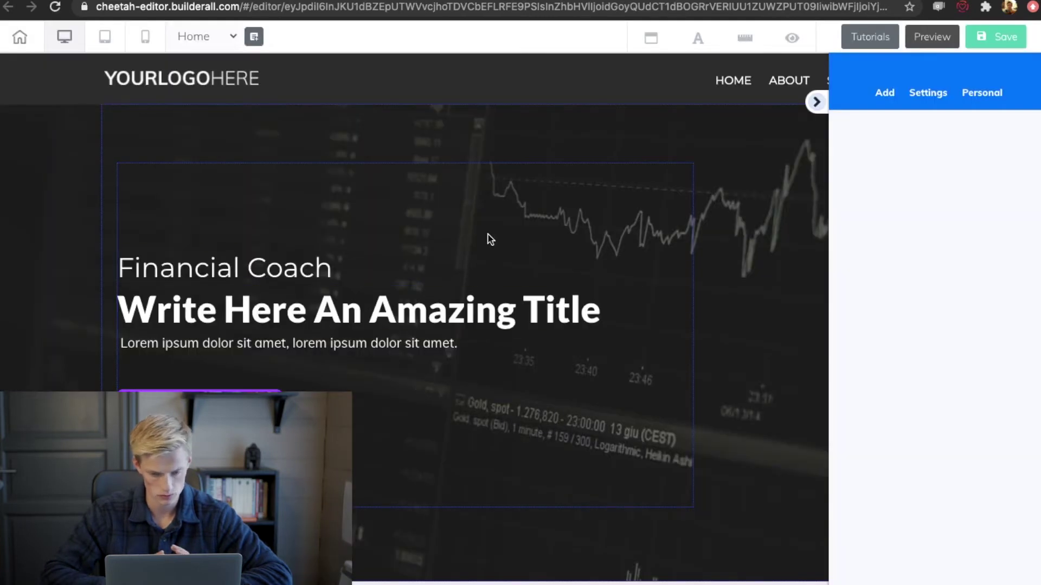
Step: Collapse the side panel and nudge the hero title slightly to the right
click(816, 103)
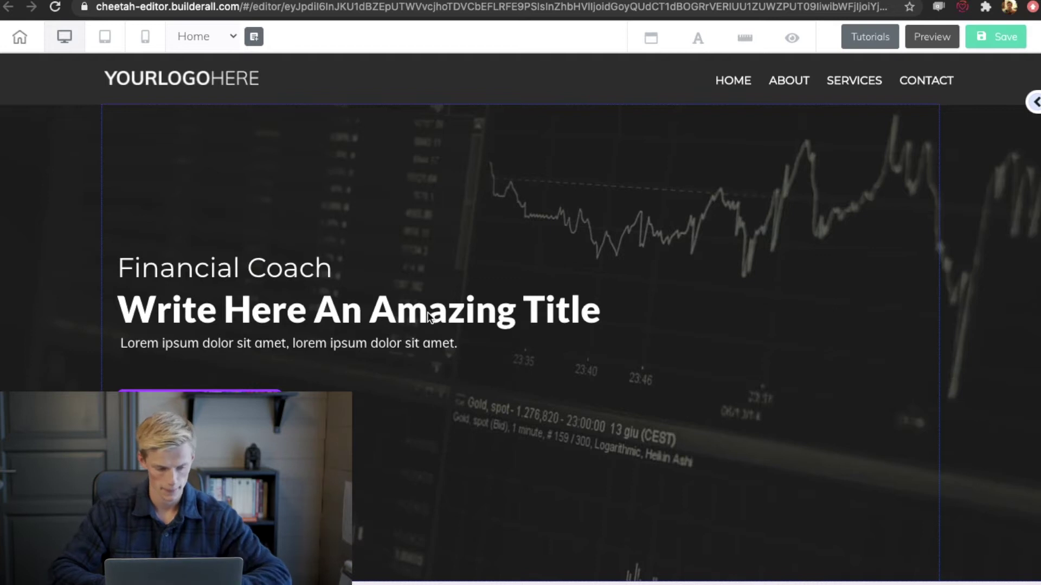
click(361, 312)
scroll(361, 313, down, 1)
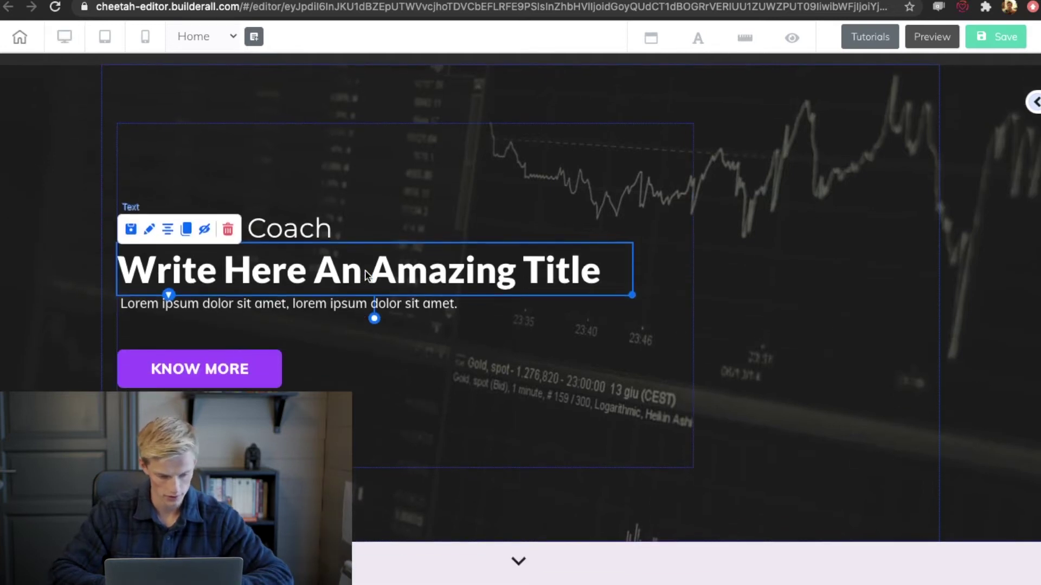
drag(366, 273, 370, 271)
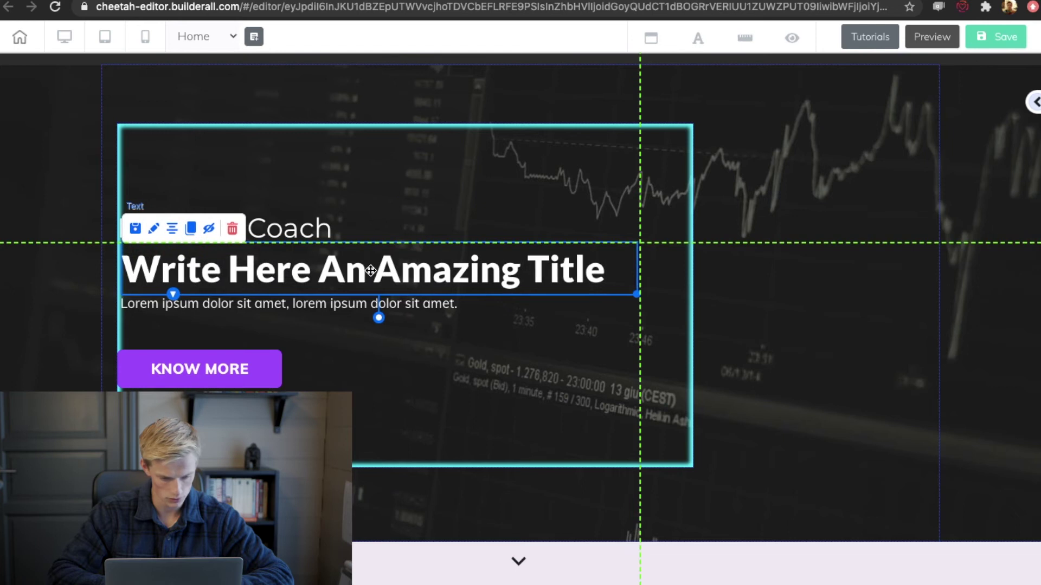
click(759, 350)
Step: Replace the hero title wording with 'Awesome Headline'
click(490, 277)
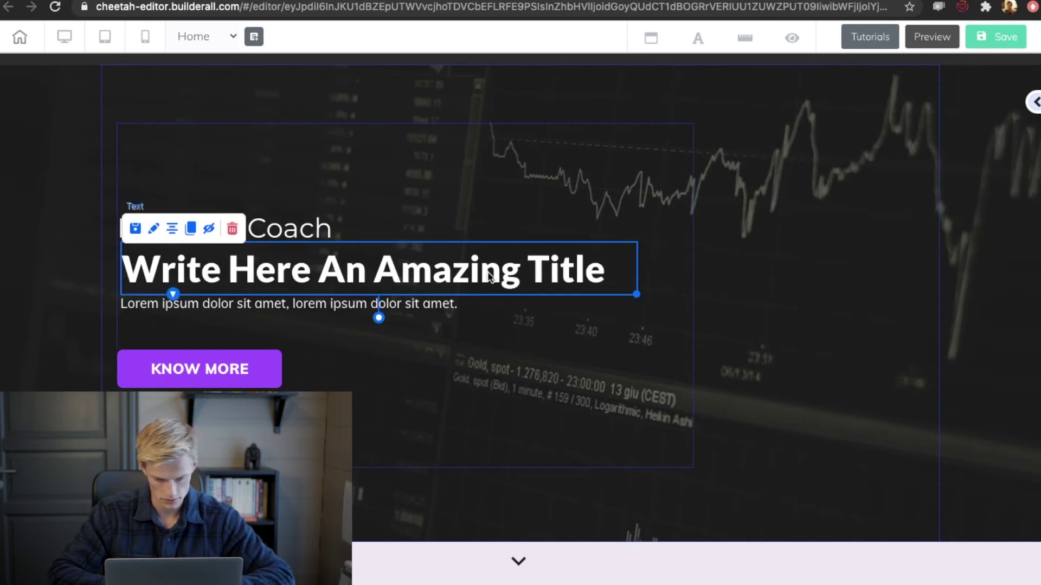
double_click(476, 276)
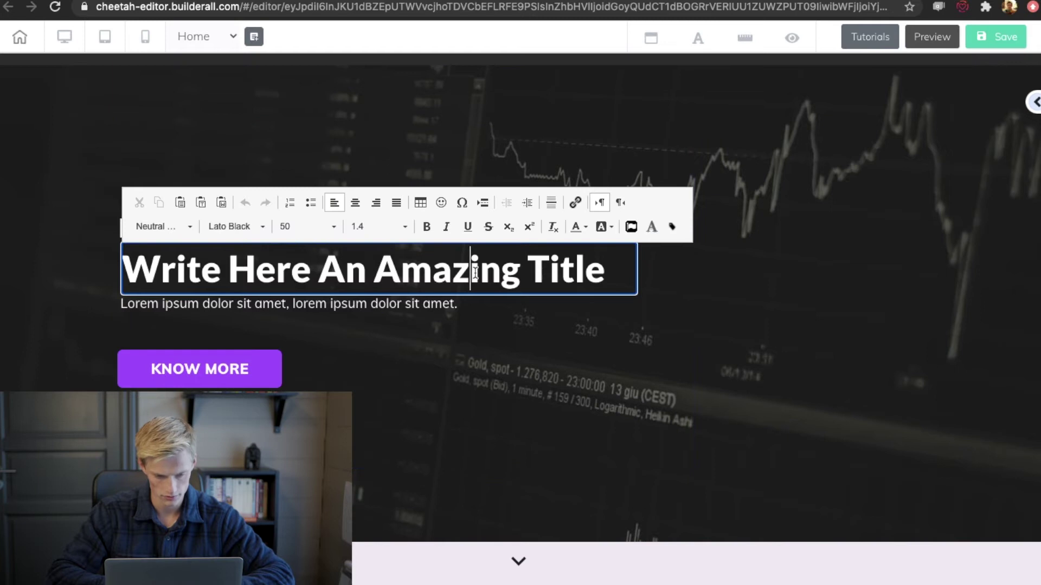
triple_click(475, 272)
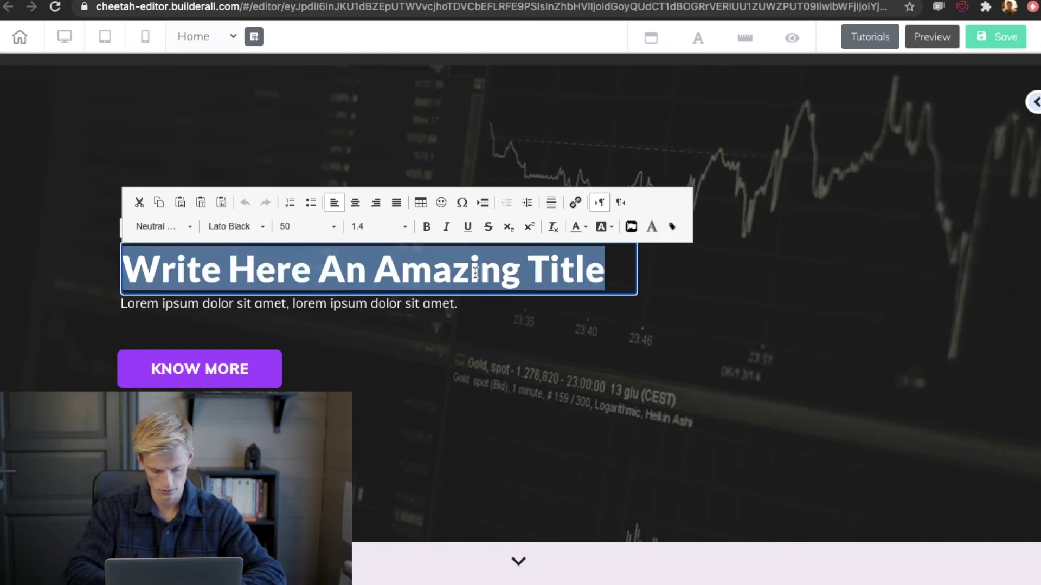
text(Head)
key(BackSpace)
key(BackSpace)
key(BackSpace)
key(BackSpace)
text(Awesome)
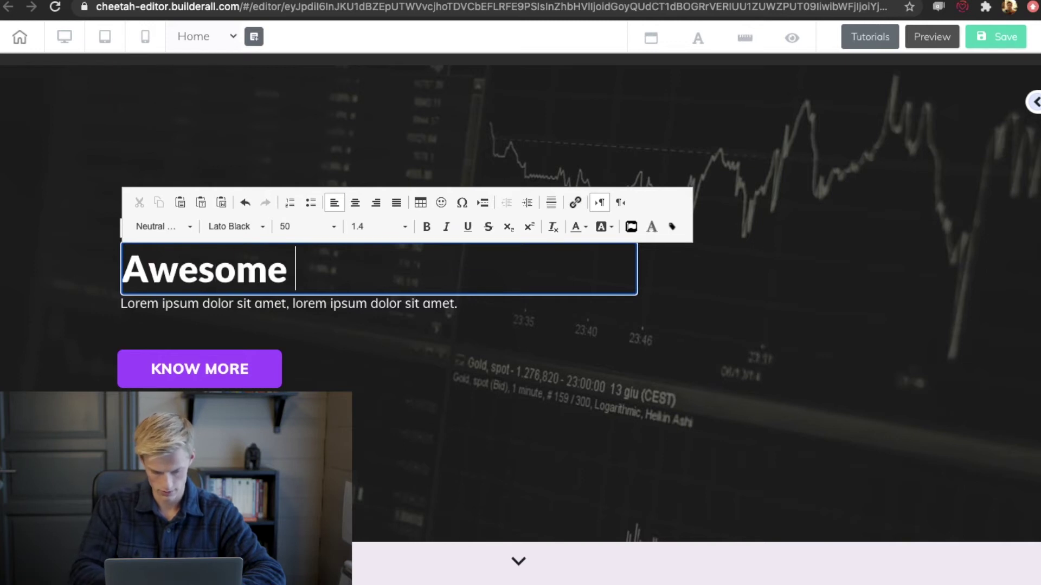
text( Headlin)
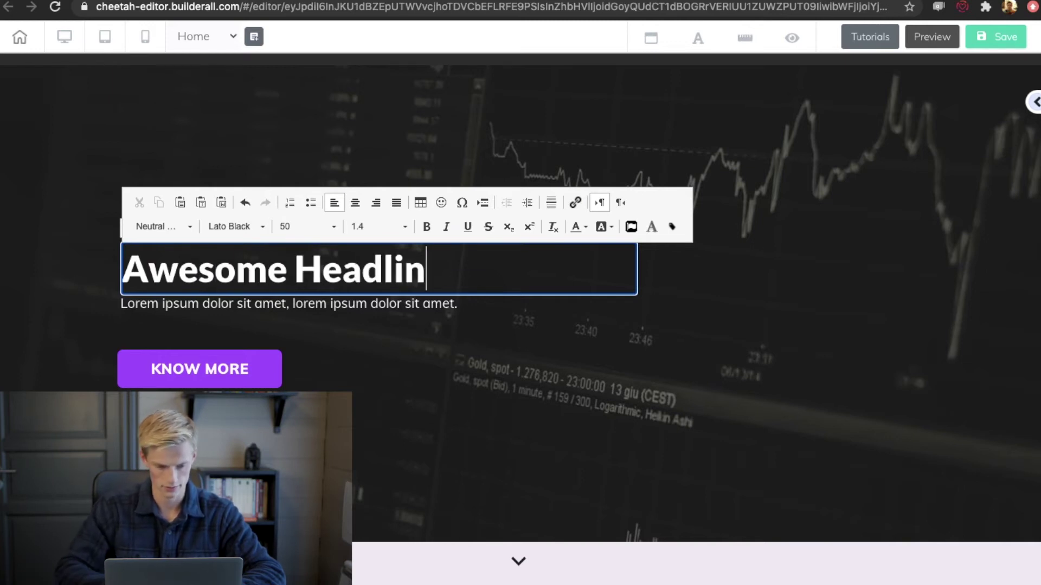
text(e)
Step: Finish text editing and drag the headline slightly left to match the Financial Coach text
click(790, 356)
scroll(791, 355, up, 1)
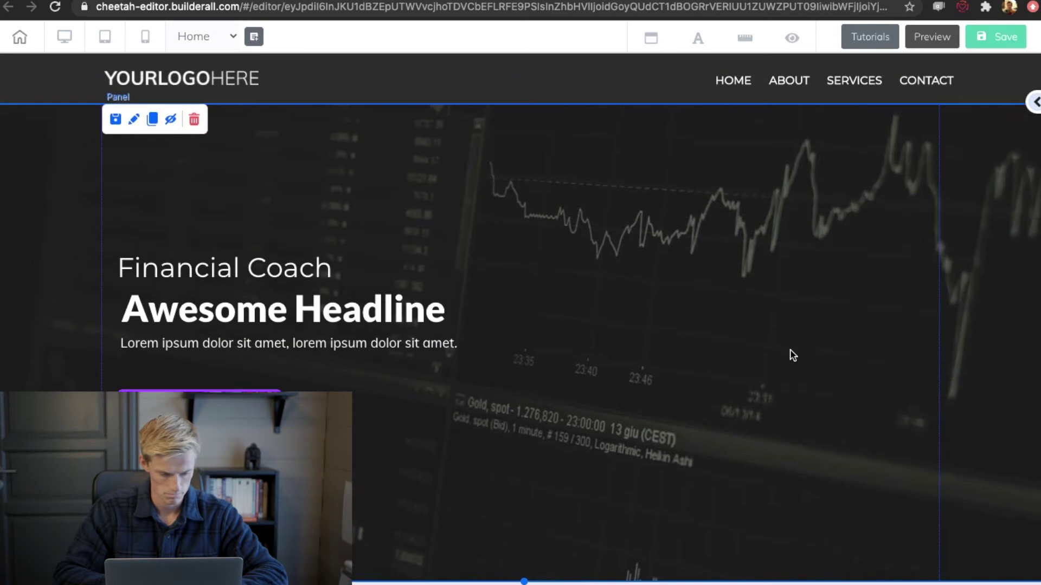
drag(402, 307, 398, 306)
scroll(996, 330, down, 1)
scroll(996, 330, up, 1)
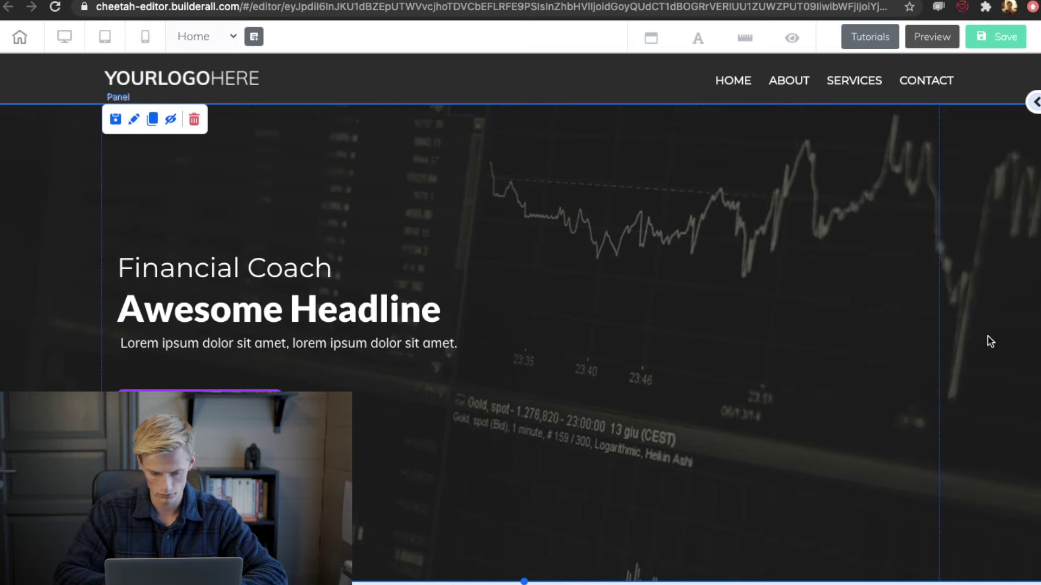
Step: Open the hero panel's Background Settings and bring up the image library via Change image
click(133, 125)
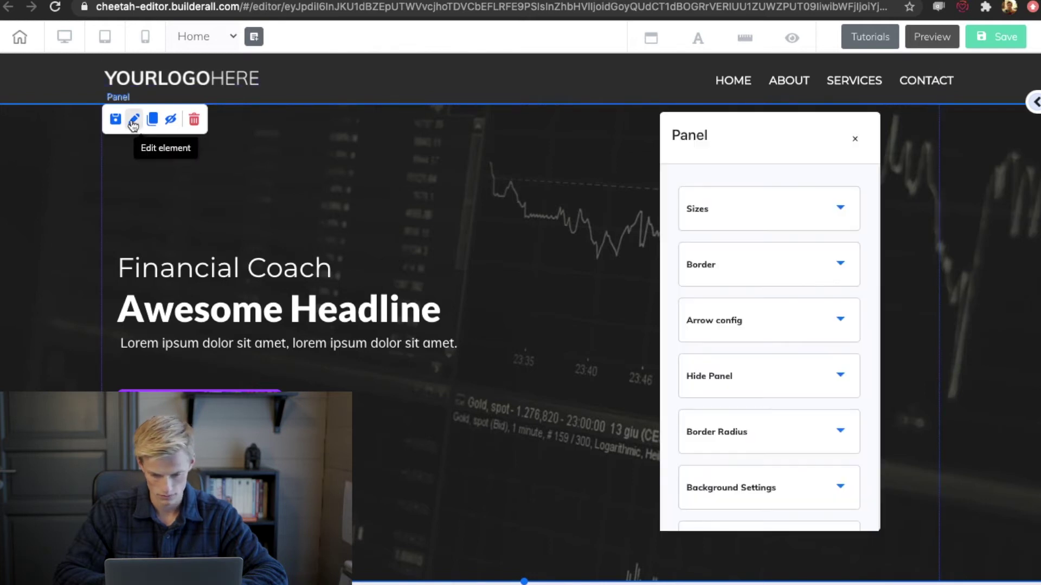
scroll(780, 293, down, 1)
scroll(781, 293, down, 1)
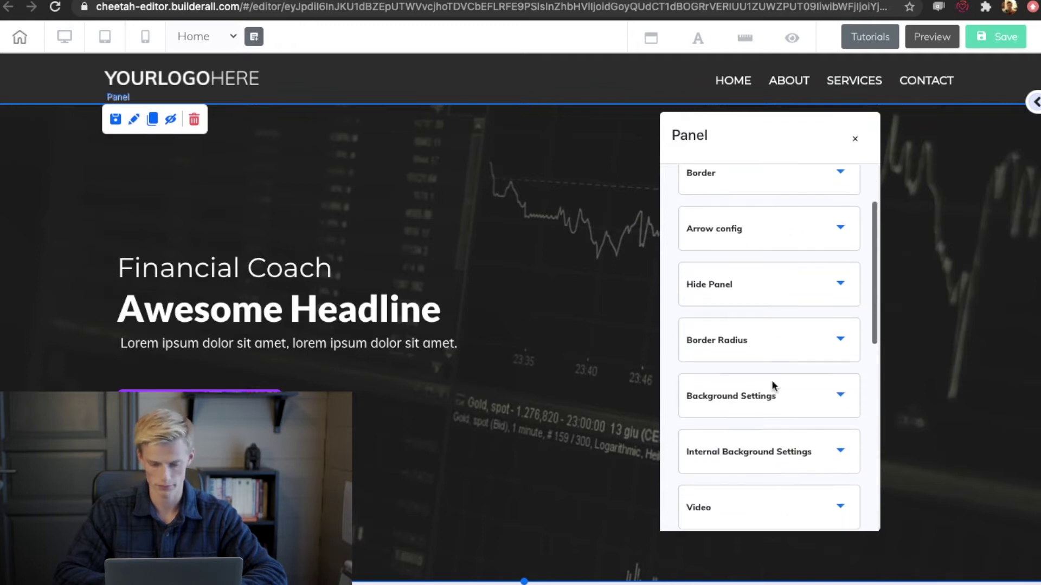
click(755, 402)
scroll(758, 405, down, 2)
scroll(758, 405, down, 2)
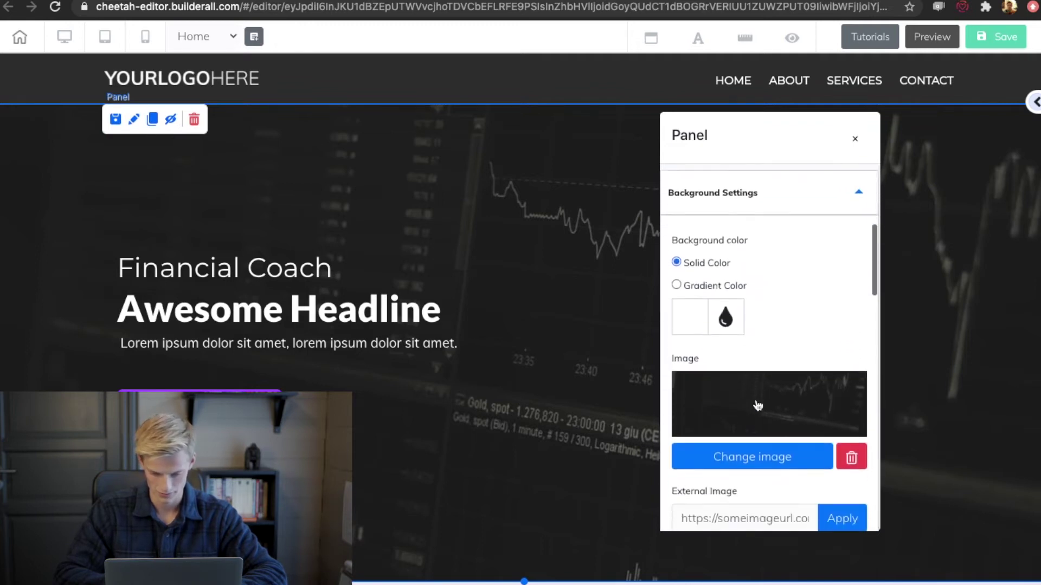
click(757, 469)
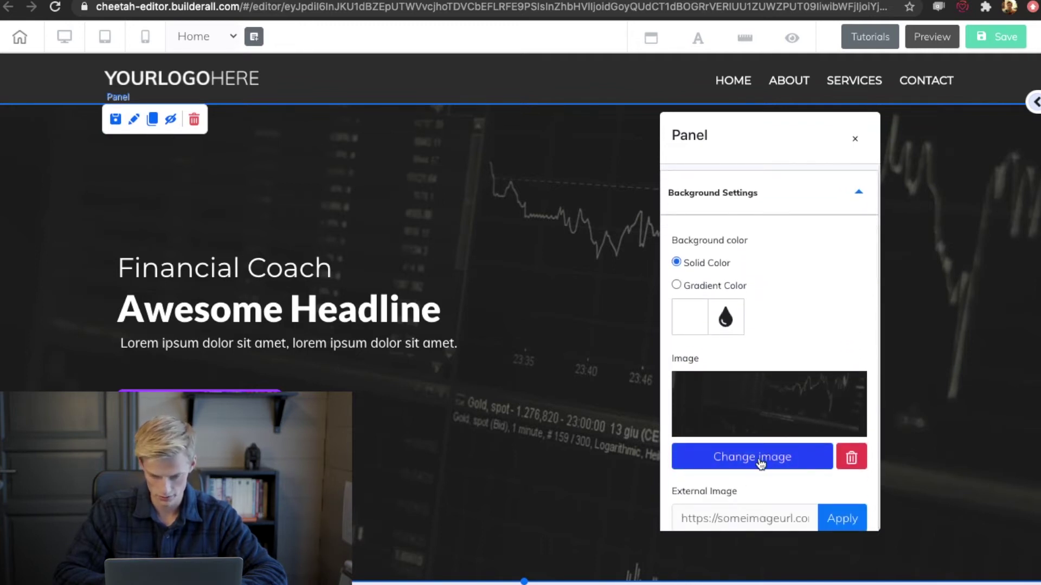
scroll(760, 464, down, 1)
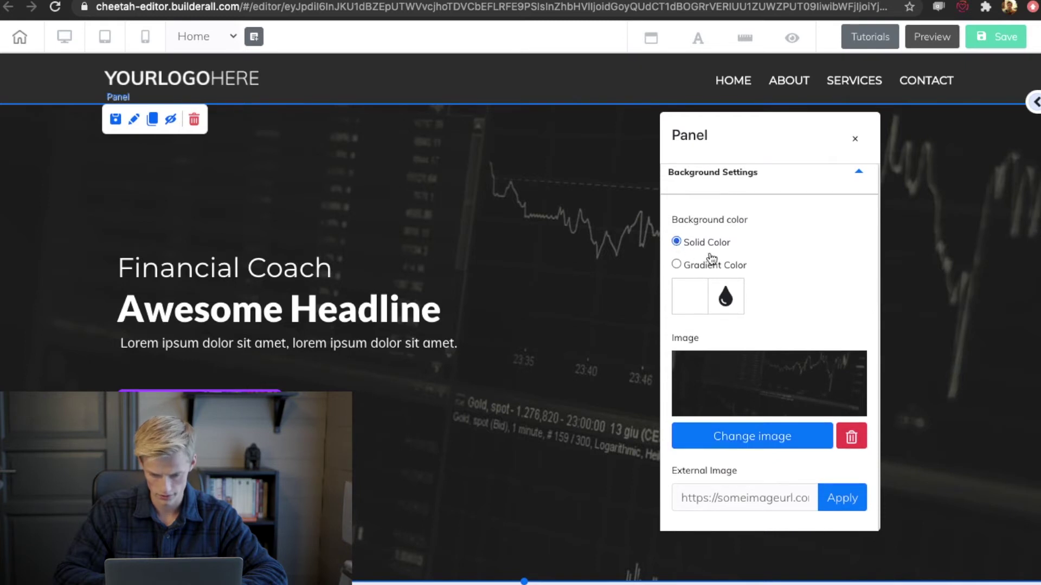
scroll(855, 287, down, 2)
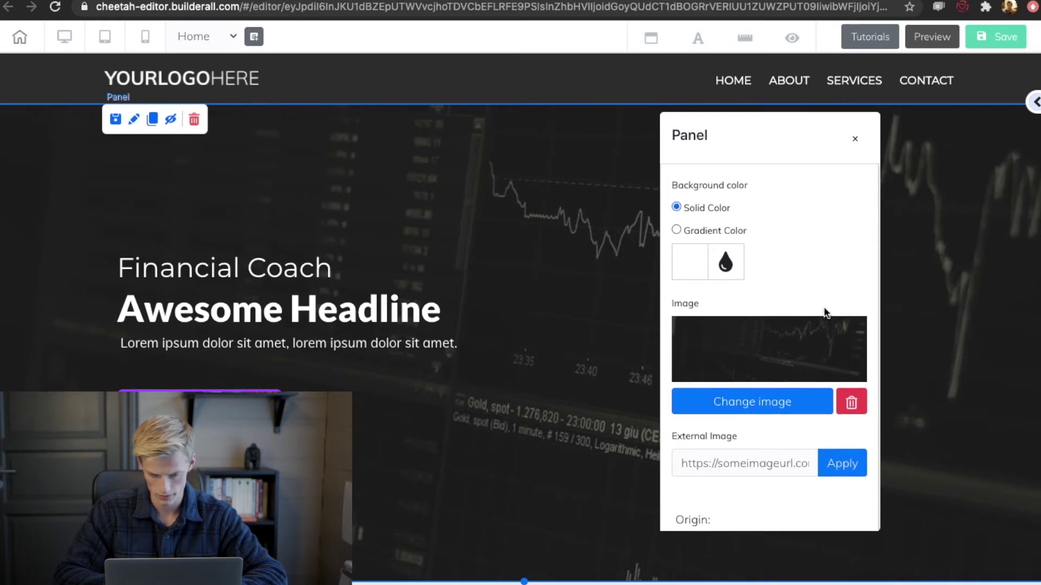
click(777, 415)
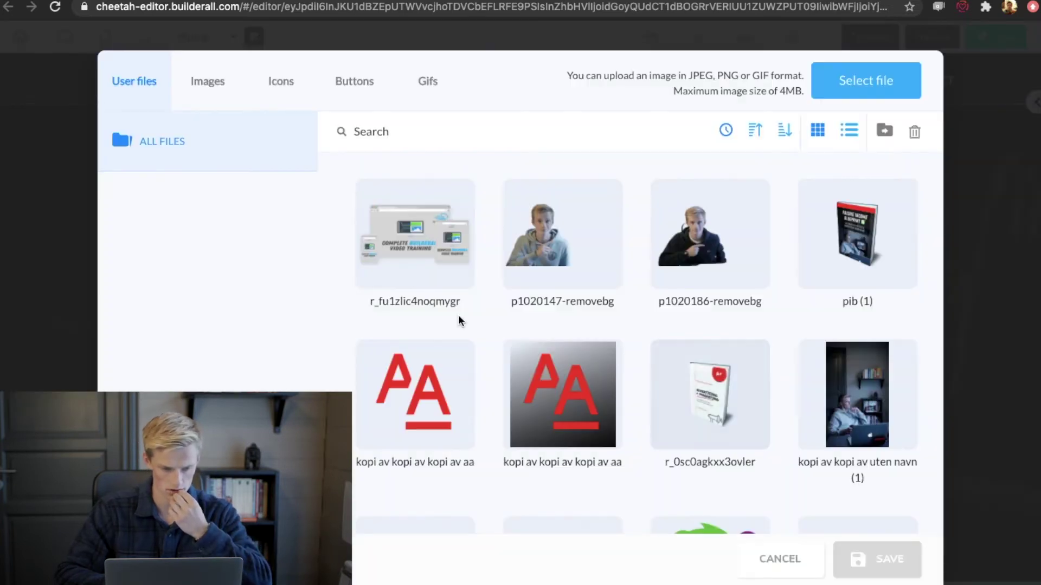
Step: Switch to the stock Images collection and scroll through its categories
click(217, 86)
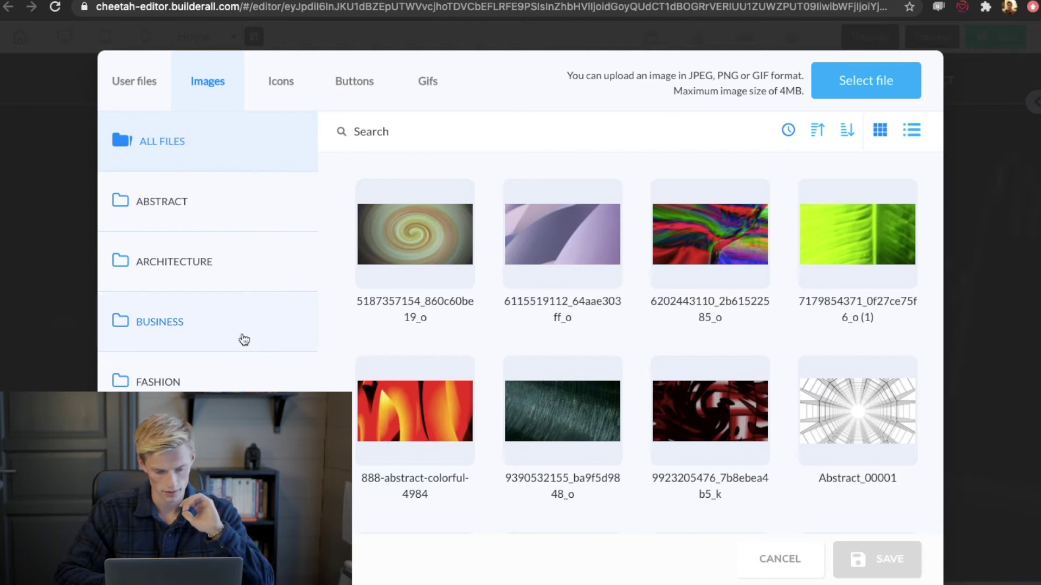
scroll(244, 339, down, 1)
scroll(244, 339, down, 2)
scroll(244, 339, down, 2)
scroll(244, 339, down, 1)
scroll(244, 339, down, 1)
scroll(244, 339, down, 3)
scroll(244, 339, down, 3)
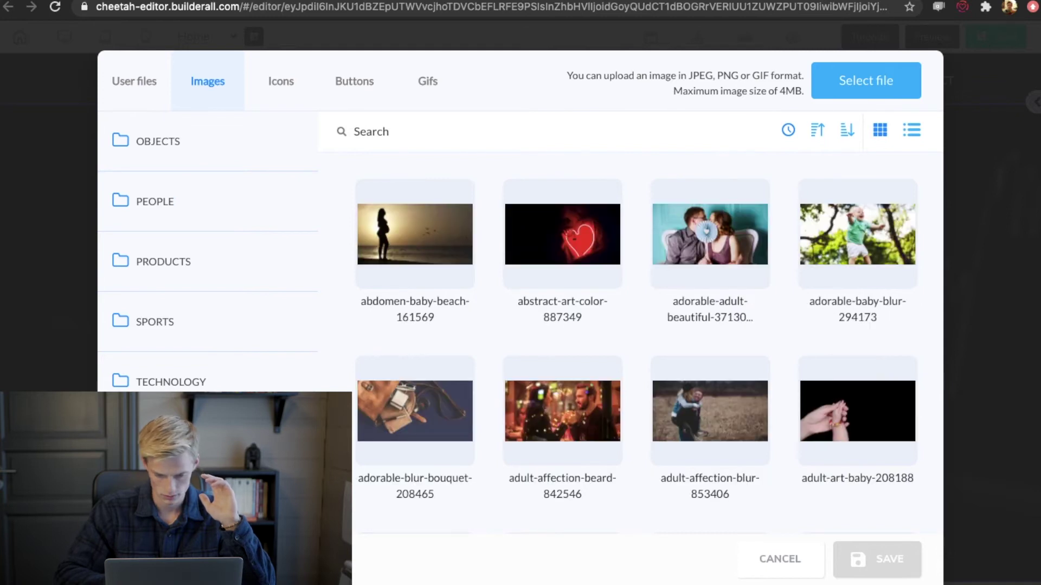
scroll(496, 450, down, 5)
scroll(499, 436, down, 5)
scroll(499, 436, down, 6)
scroll(499, 436, down, 4)
scroll(499, 435, down, 2)
scroll(498, 435, down, 3)
scroll(499, 435, down, 3)
scroll(499, 436, down, 3)
scroll(498, 436, down, 1)
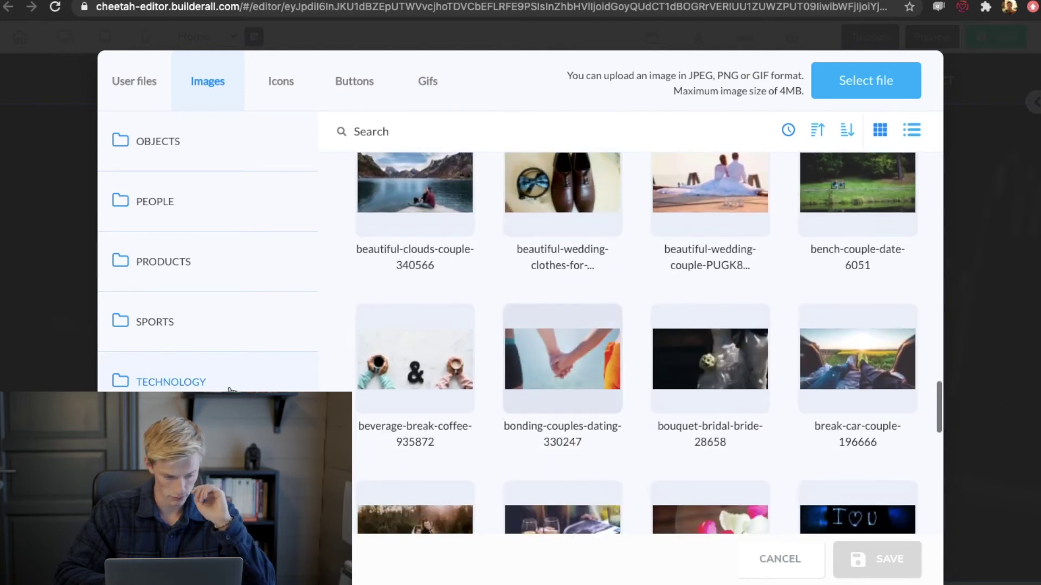
Step: Pick the aerial desk-and-camera photo from TECHNOLOGY and save it as the hero background
click(182, 382)
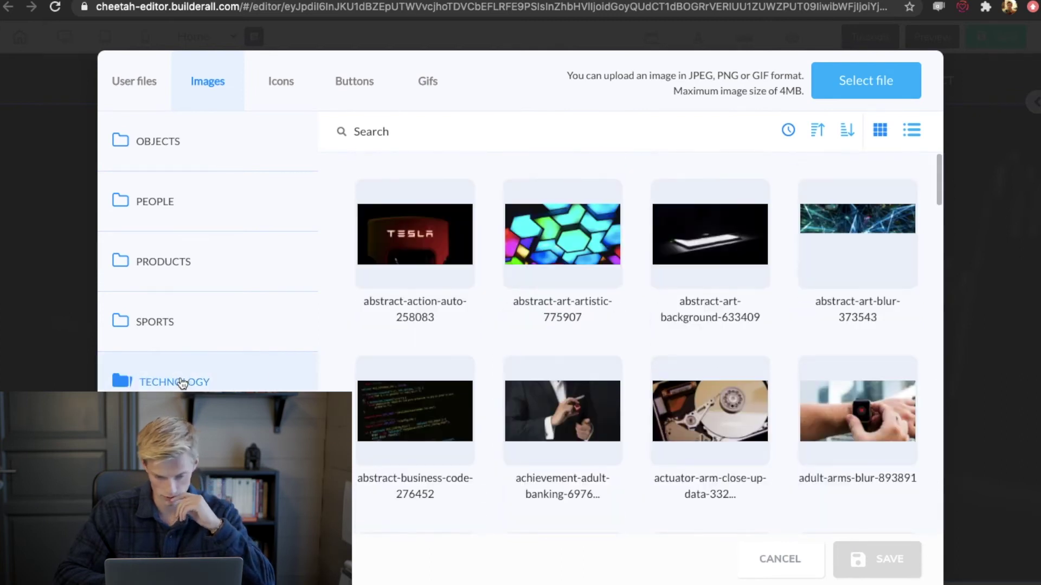
scroll(484, 328, down, 1)
scroll(483, 328, down, 2)
scroll(483, 328, down, 2)
click(473, 329)
scroll(484, 329, down, 1)
scroll(556, 374, down, 2)
scroll(556, 374, down, 3)
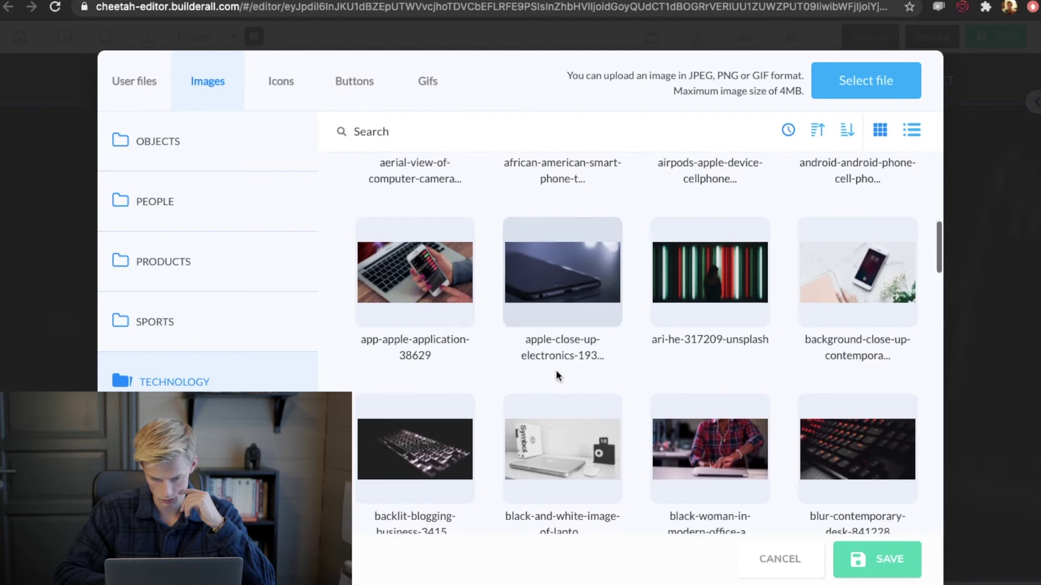
scroll(558, 377, up, 2)
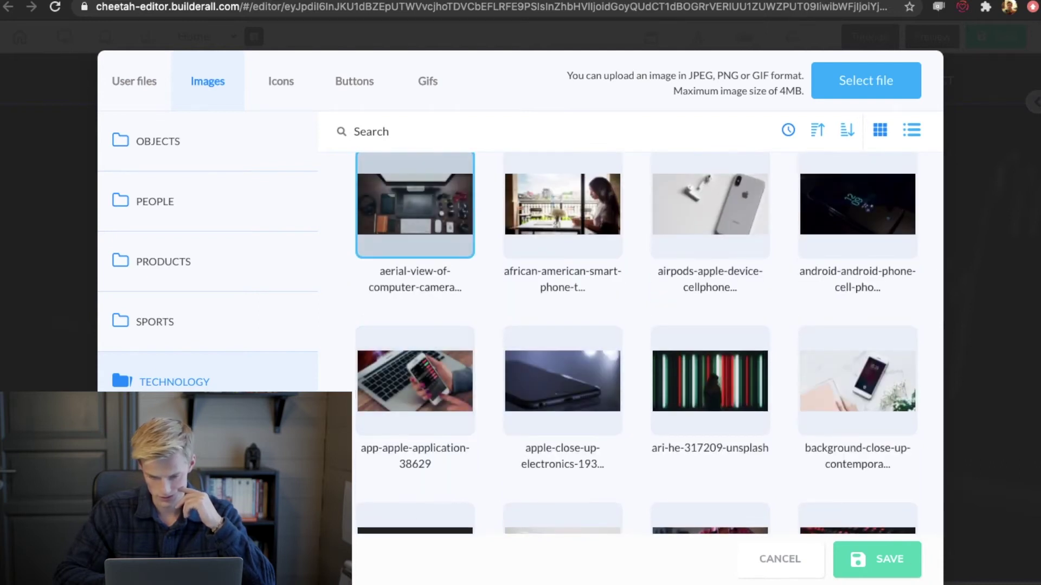
click(881, 559)
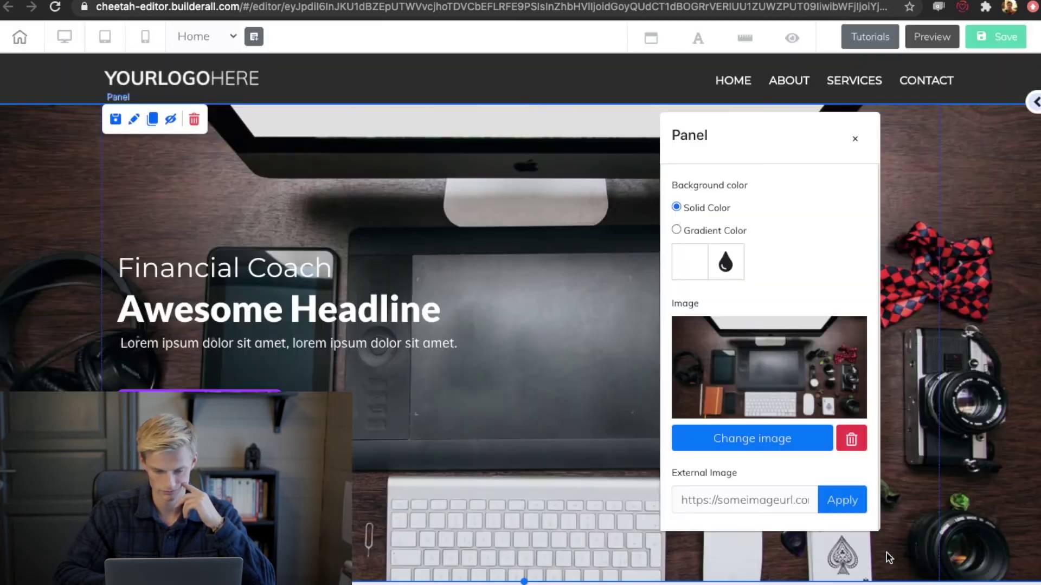
Step: Close the hero section settings and select the purple KNOW MORE button
click(997, 336)
scroll(997, 336, down, 1)
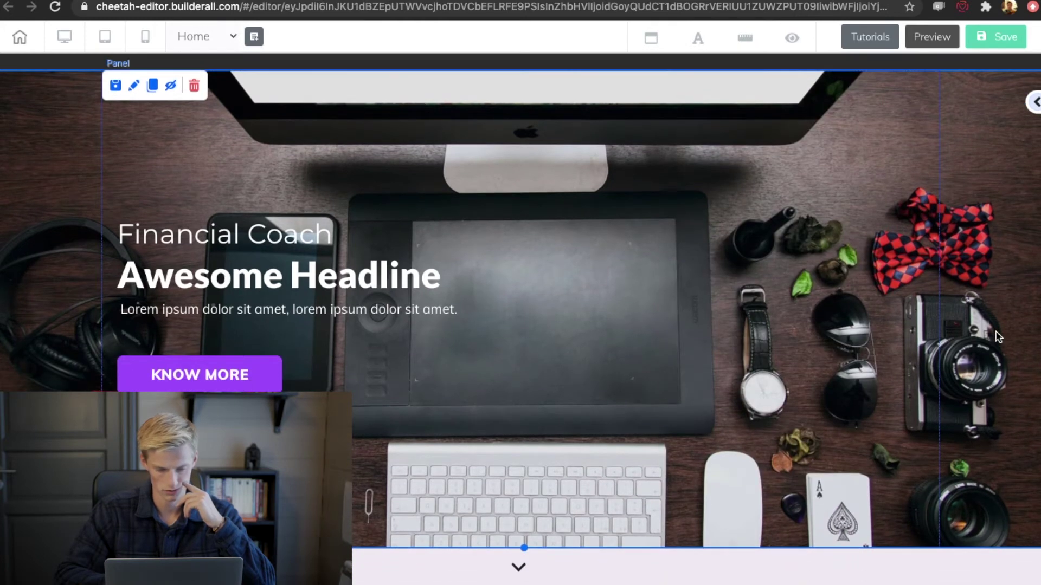
scroll(965, 373, up, 1)
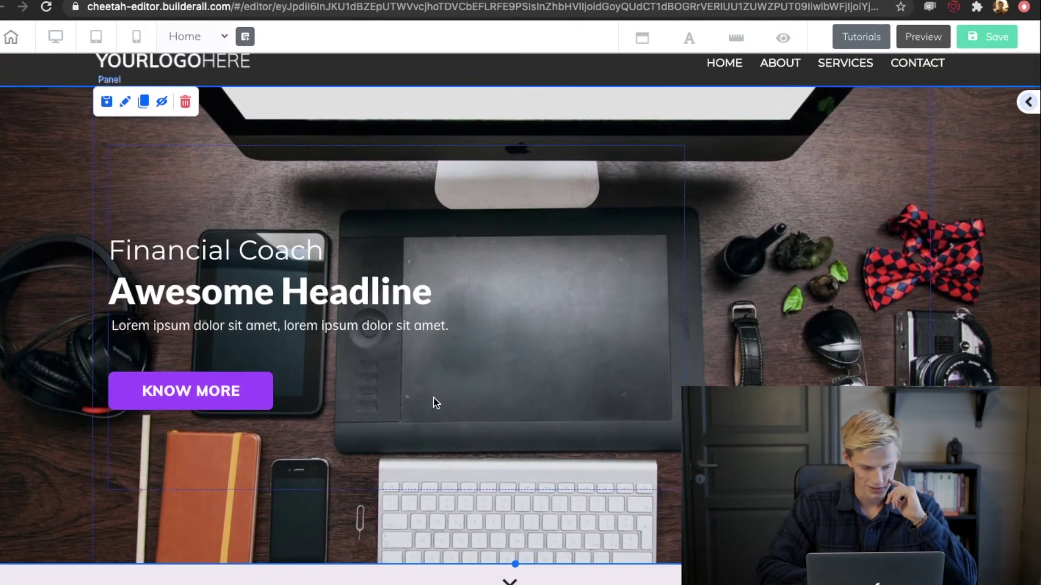
click(232, 379)
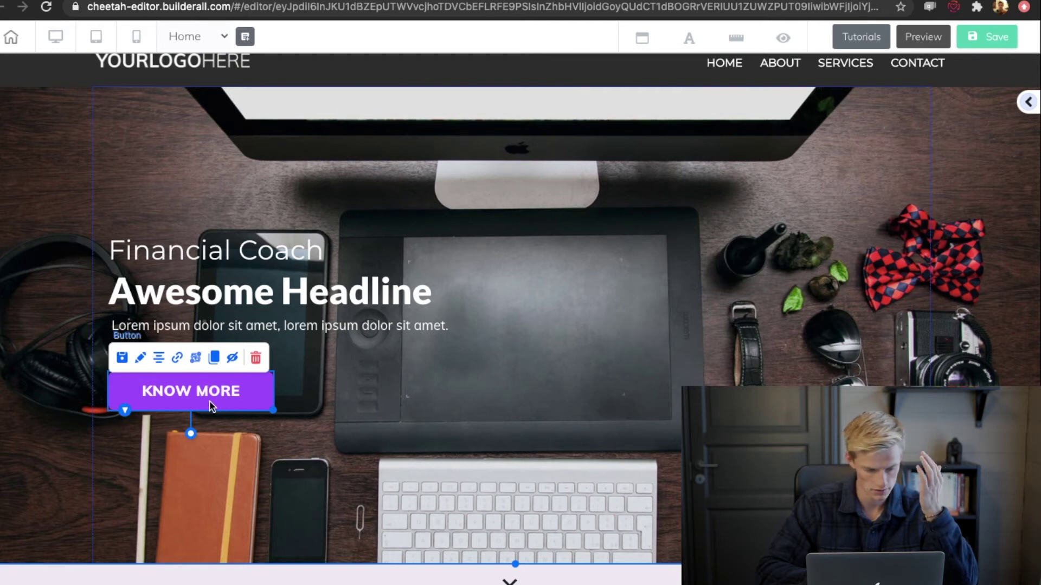
Step: Change the hero button's label from KNOW MORE to Download
click(140, 359)
scroll(377, 477, up, 2)
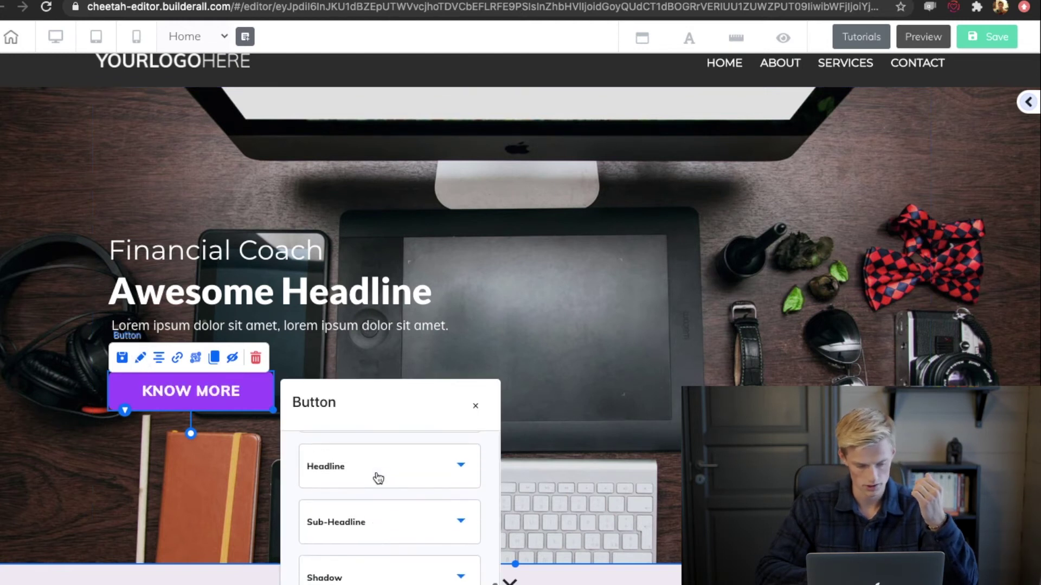
click(378, 478)
triple_click(380, 509)
text(Download)
Step: Set the Download button's background colour from purple to grey
scroll(415, 517, down, 5)
scroll(414, 516, down, 5)
click(390, 532)
scroll(390, 534, down, 5)
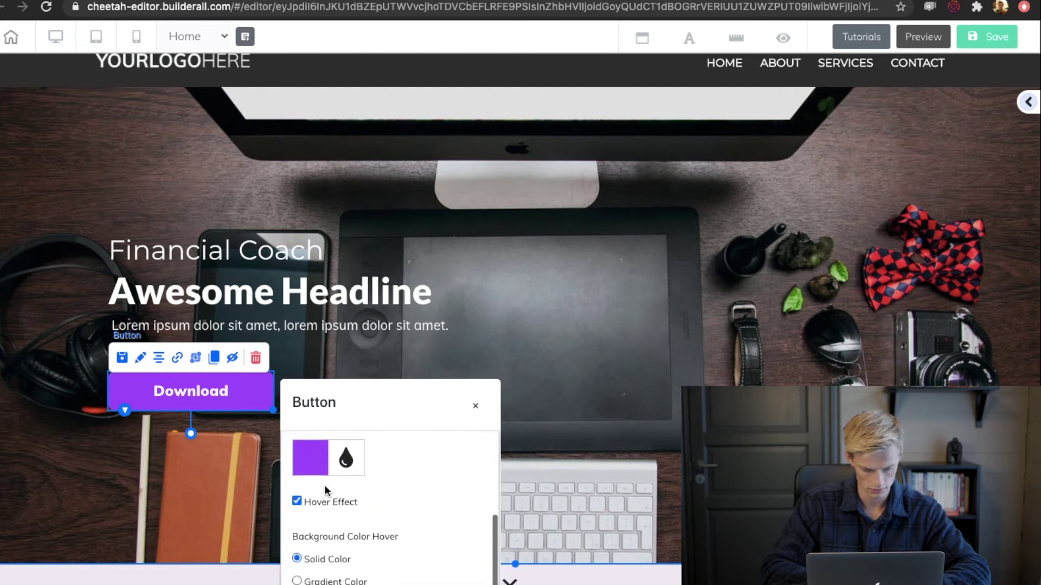
click(315, 474)
click(430, 540)
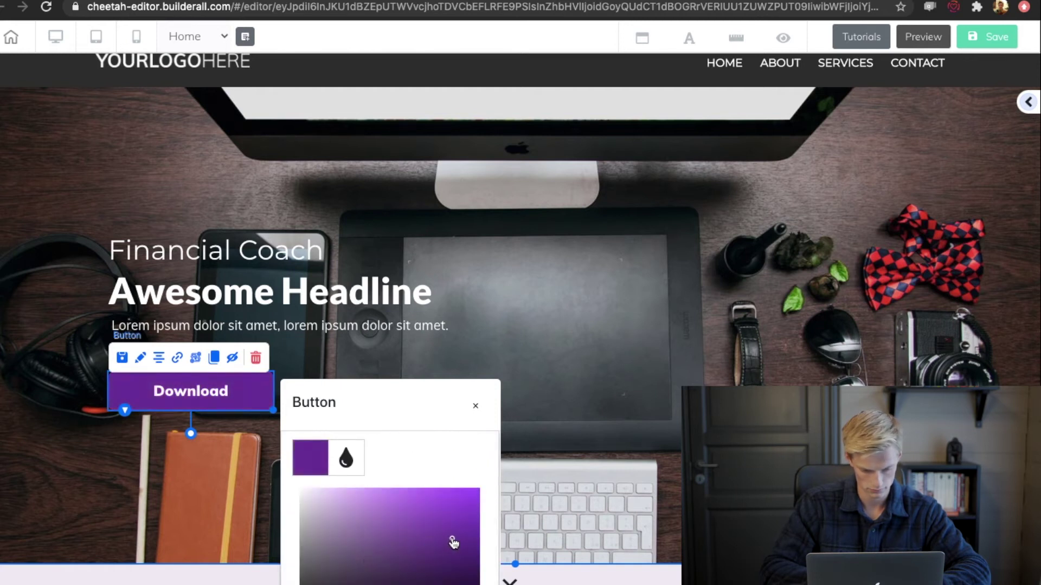
mouse_move(451, 542)
mouse_down()
mouse_move(309, 535)
mouse_move(311, 506)
mouse_move(307, 568)
mouse_up()
click(611, 442)
scroll(520, 318, down, 2)
scroll(521, 319, down, 4)
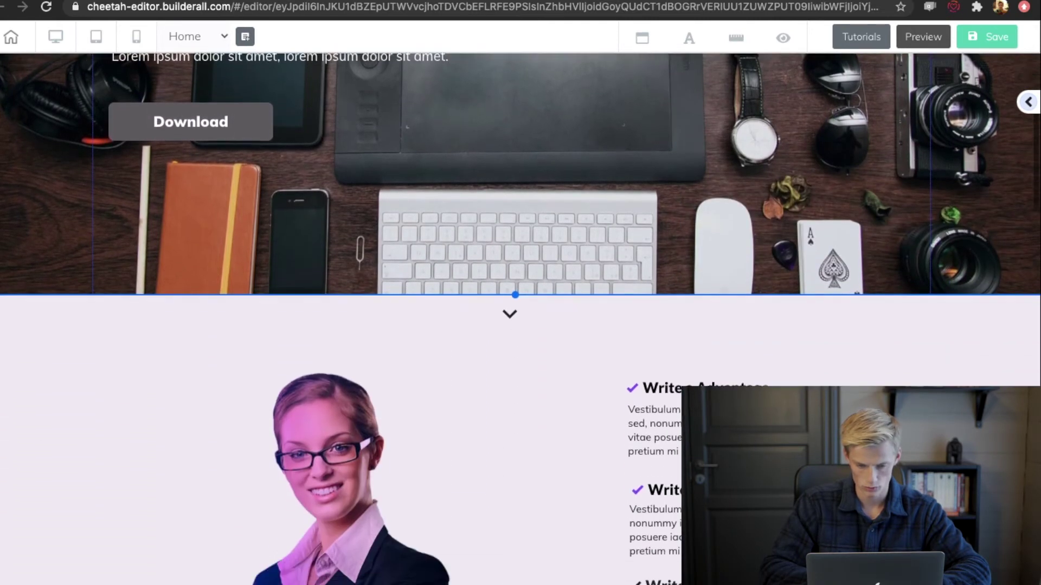
scroll(520, 319, up, 3)
scroll(521, 318, up, 3)
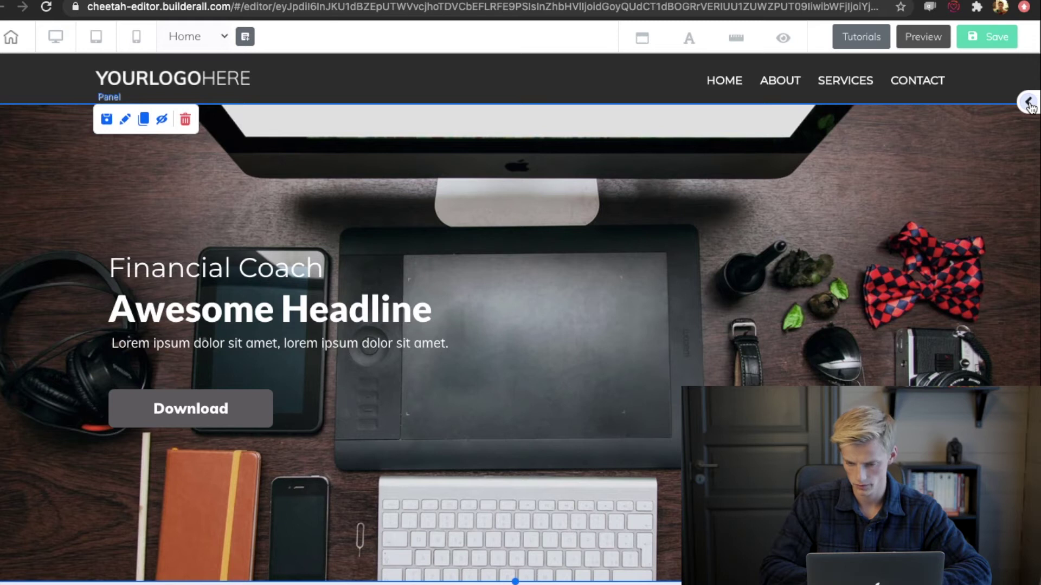
Step: Browse the Add sidebar's Panels list of ready-made sections
click(1029, 103)
scroll(1028, 108, up, 1)
scroll(971, 206, up, 4)
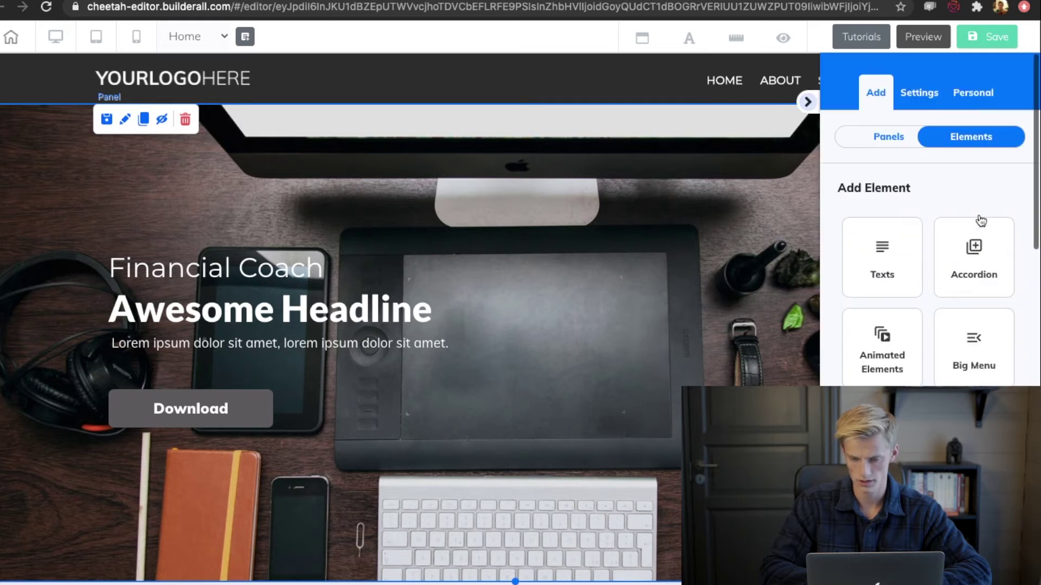
click(895, 141)
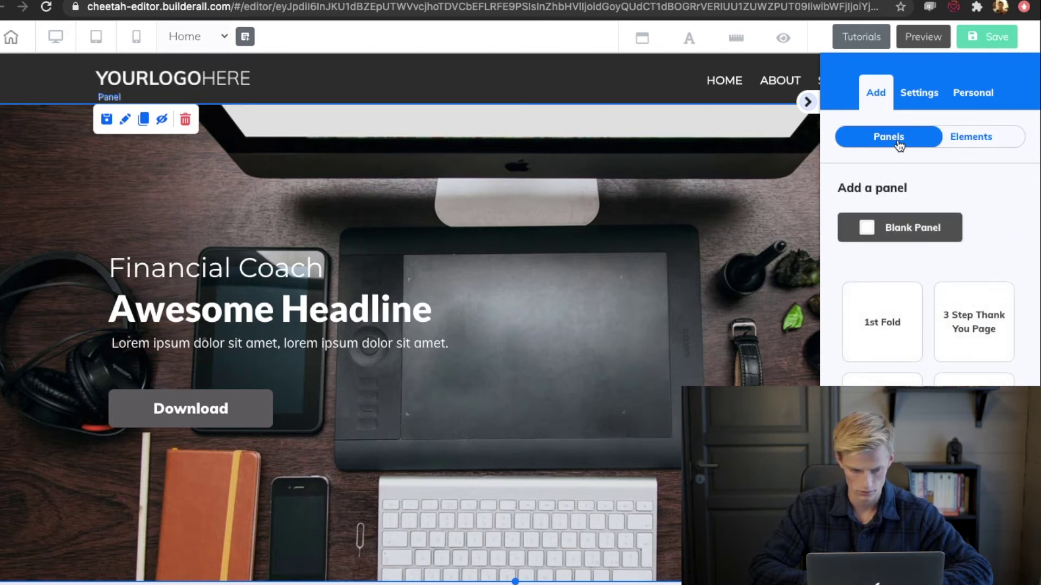
scroll(597, 285, down, 1)
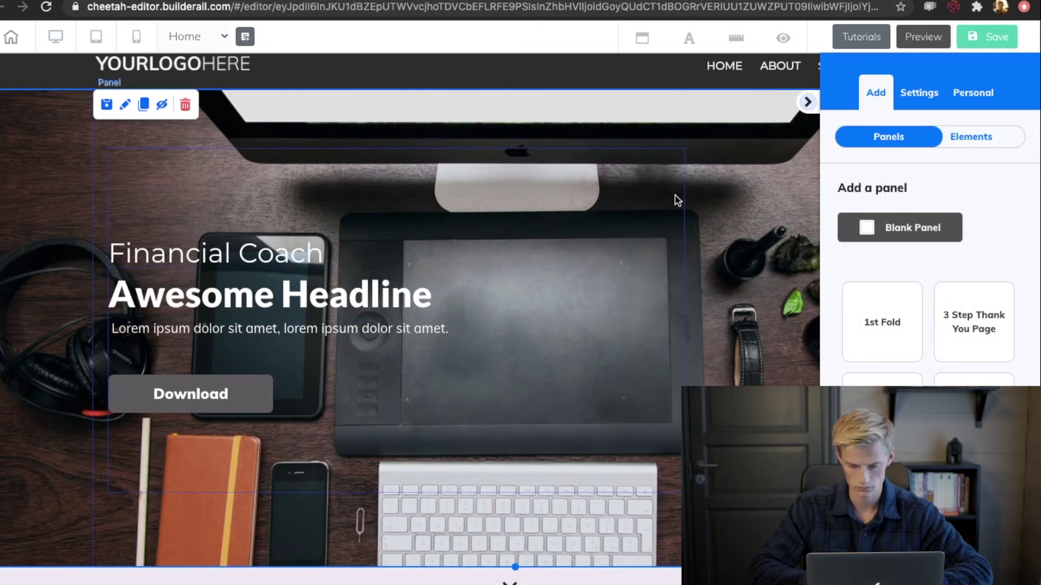
click(808, 103)
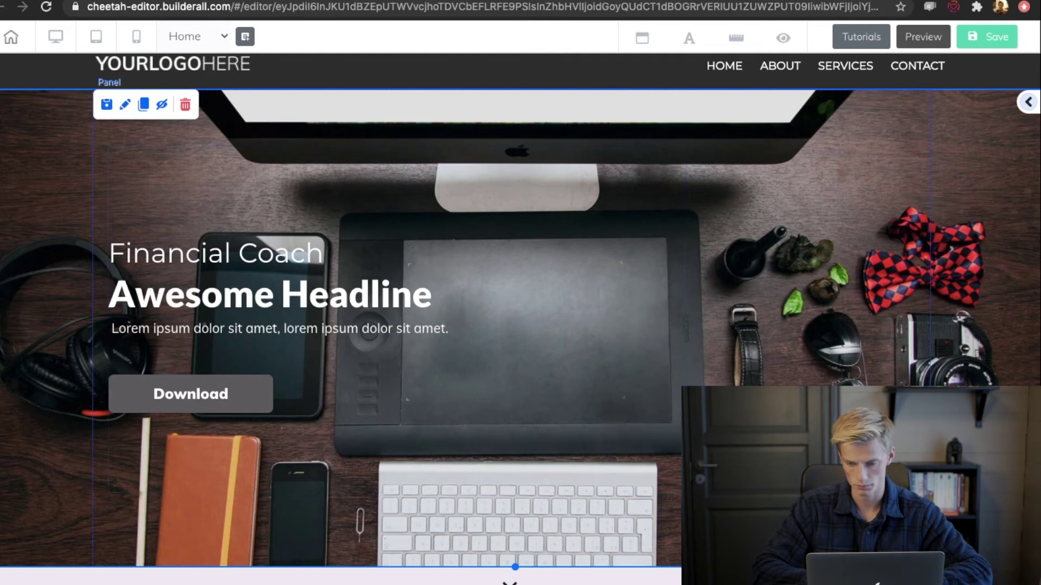
Step: Drag the Generic Optin 01 banner from Optin Banners onto the page
click(1028, 103)
click(890, 135)
scroll(923, 326, down, 1)
scroll(922, 352, down, 3)
scroll(923, 352, down, 2)
scroll(923, 352, down, 2)
scroll(923, 353, down, 3)
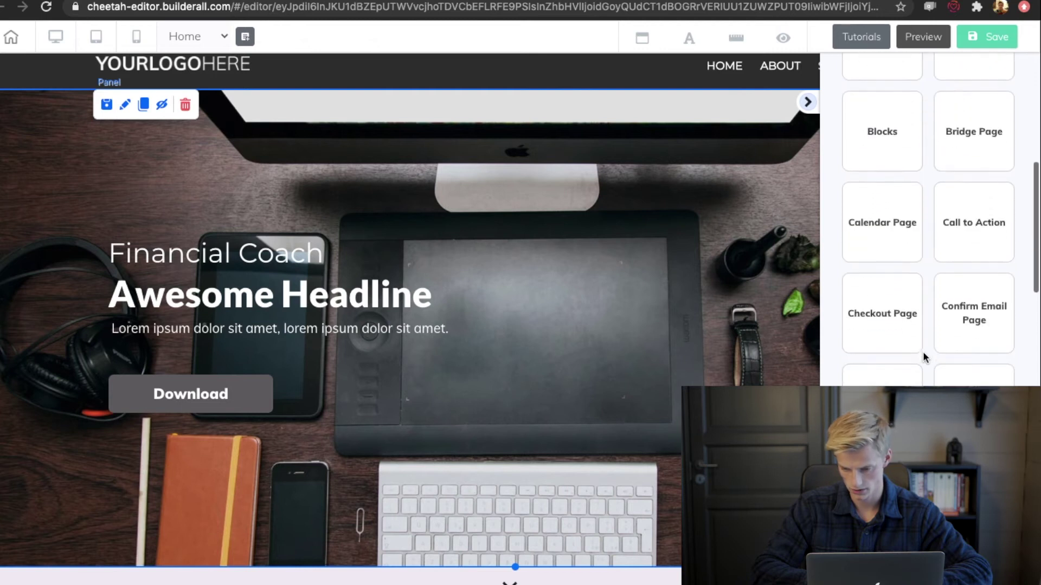
scroll(924, 352, down, 1)
scroll(922, 352, down, 1)
scroll(923, 352, down, 2)
scroll(923, 352, down, 3)
scroll(922, 353, down, 3)
scroll(923, 355, down, 2)
scroll(922, 351, down, 1)
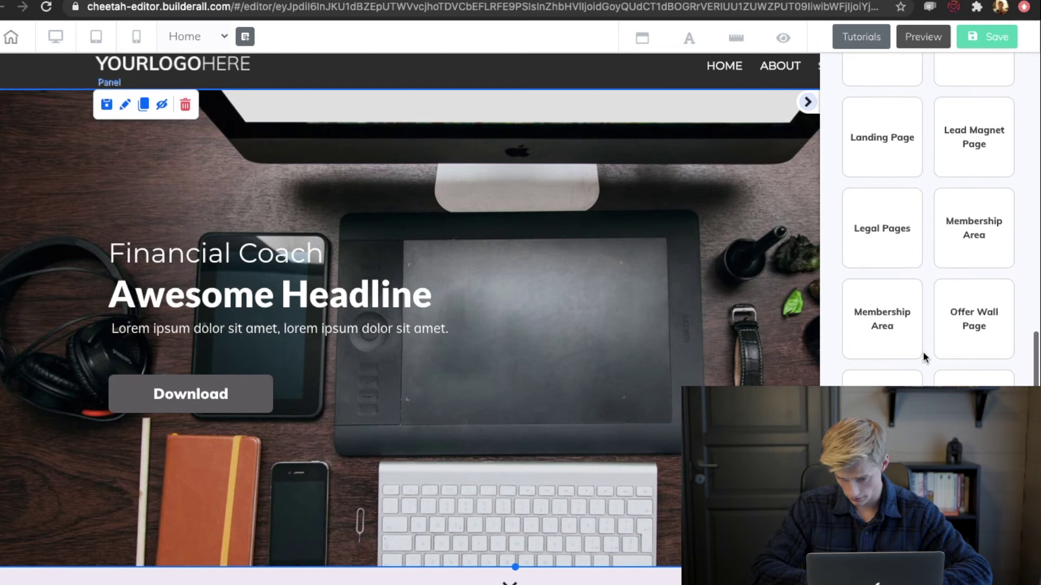
click(884, 374)
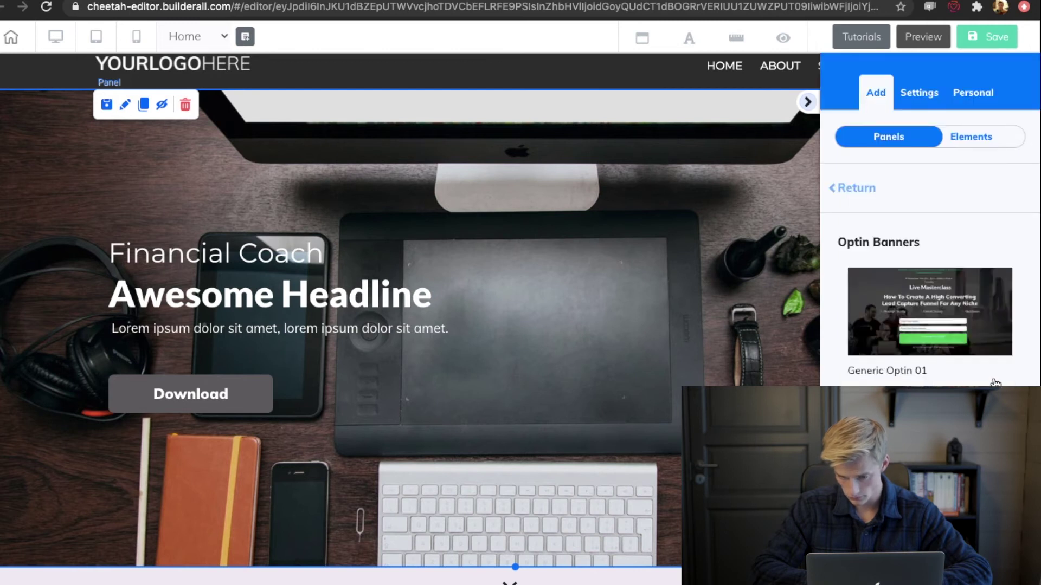
scroll(995, 383, down, 1)
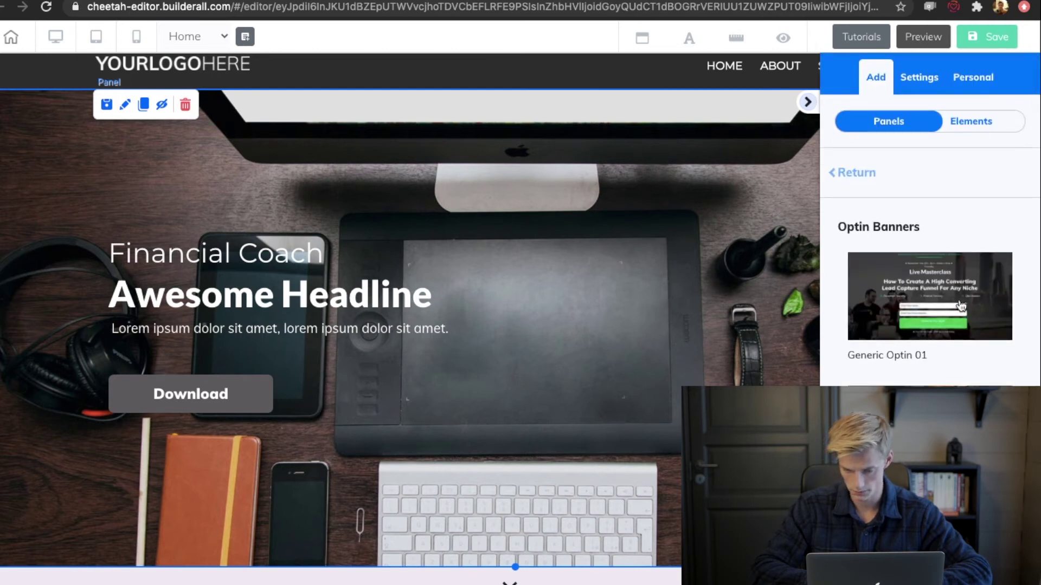
drag(960, 306, 669, 384)
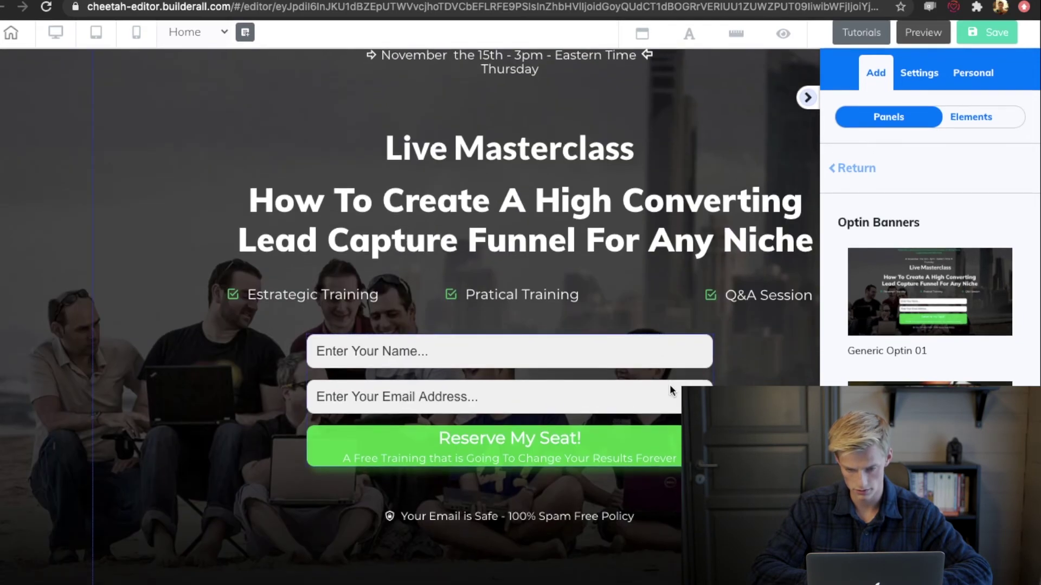
Step: Scroll back to the Financial Coach hero with the Add Elements panel reopened
click(808, 102)
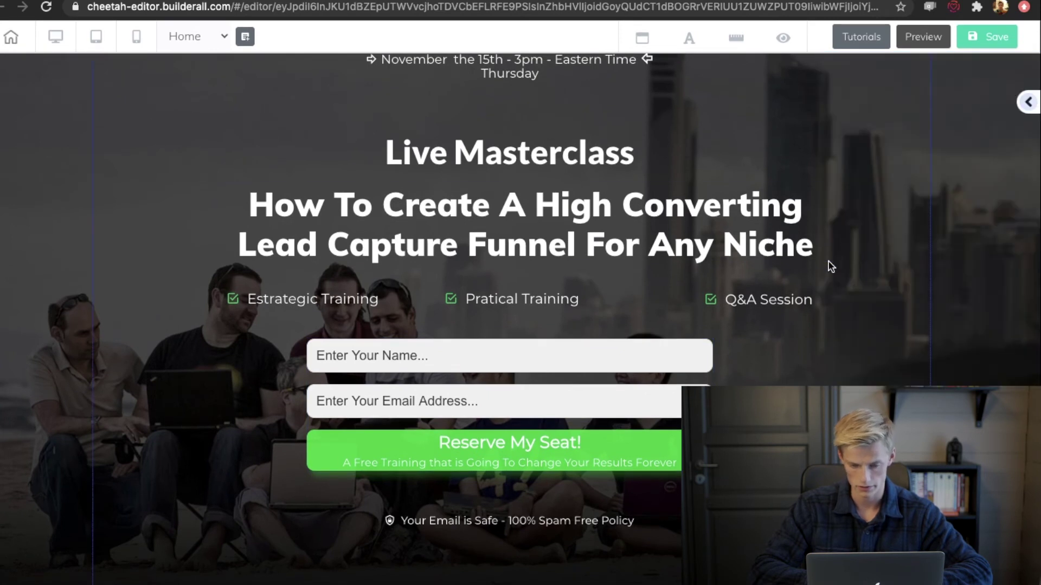
scroll(781, 301, up, 4)
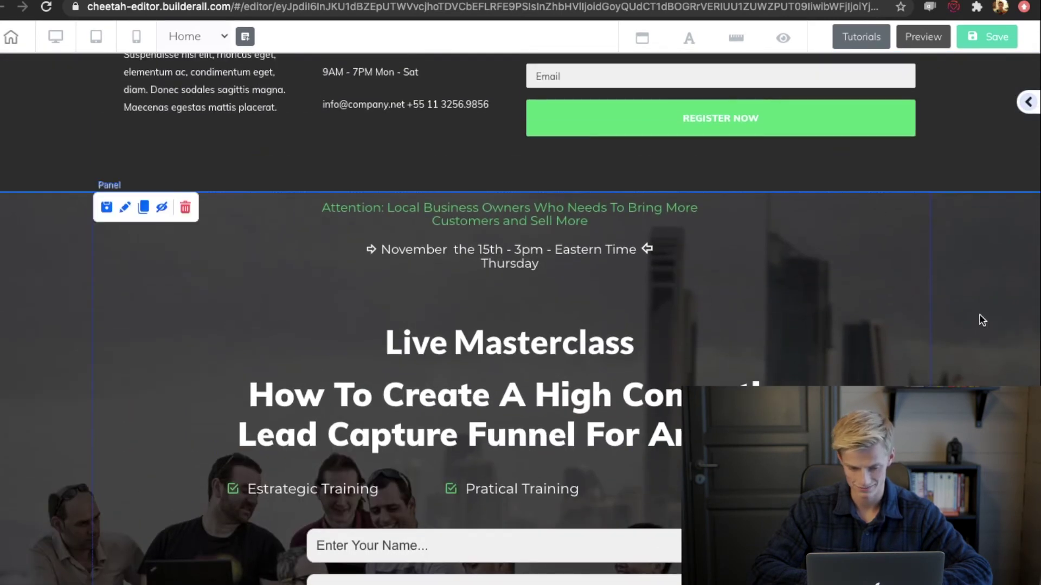
scroll(980, 320, up, 2)
scroll(981, 320, down, 5)
scroll(980, 320, up, 10)
scroll(979, 316, up, 10)
scroll(980, 316, up, 3)
click(1028, 105)
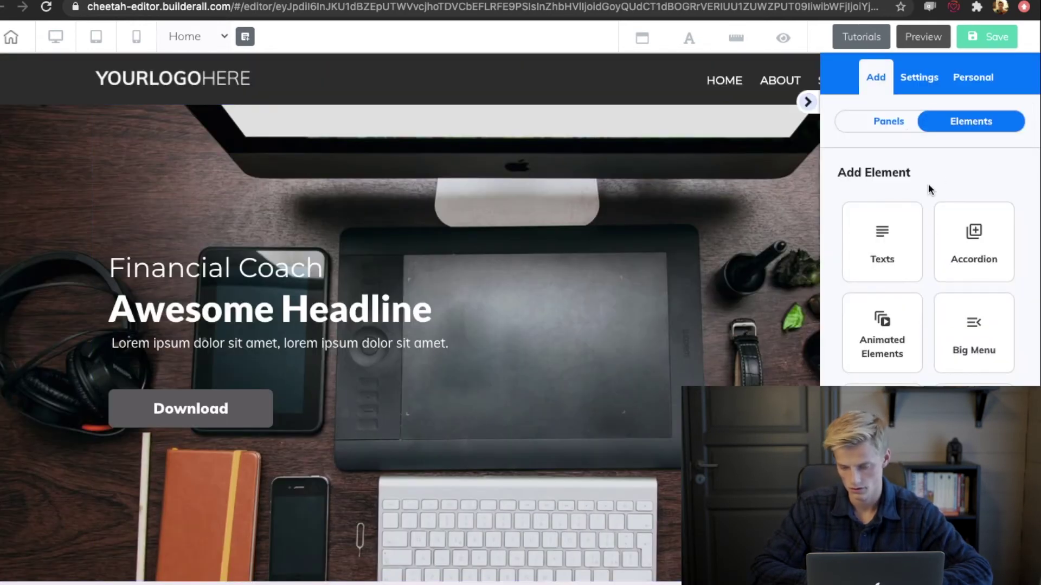
Step: Select the hero's headline, Financial Coach text and Download button
scroll(928, 183, down, 2)
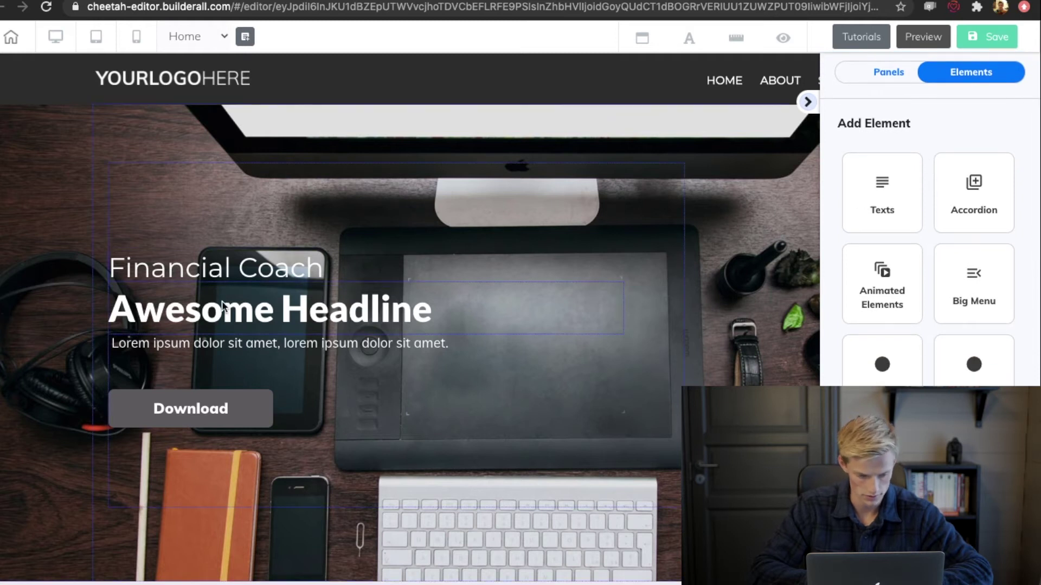
click(253, 293)
click(266, 270)
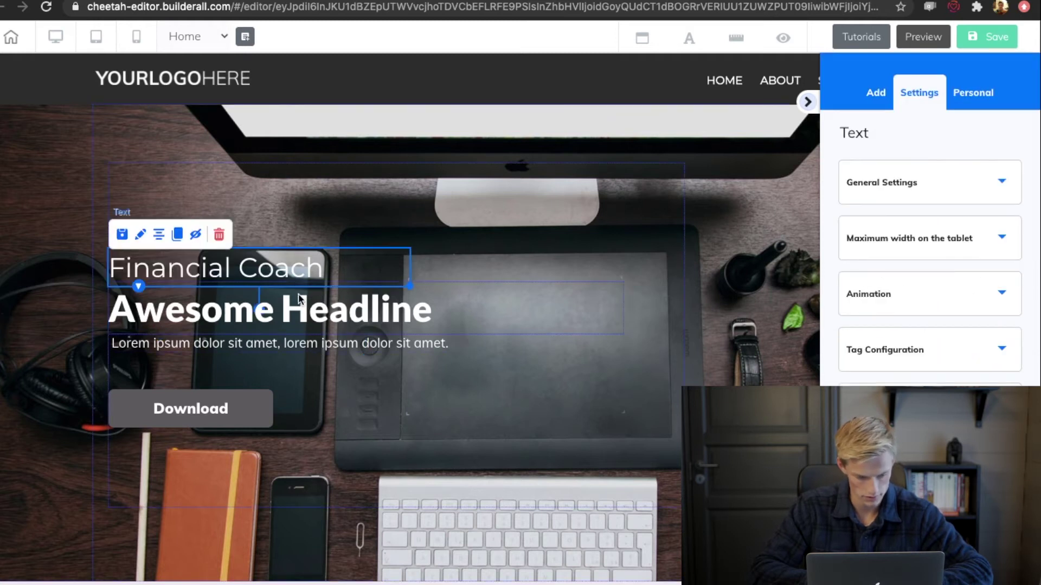
click(241, 422)
scroll(402, 434, down, 1)
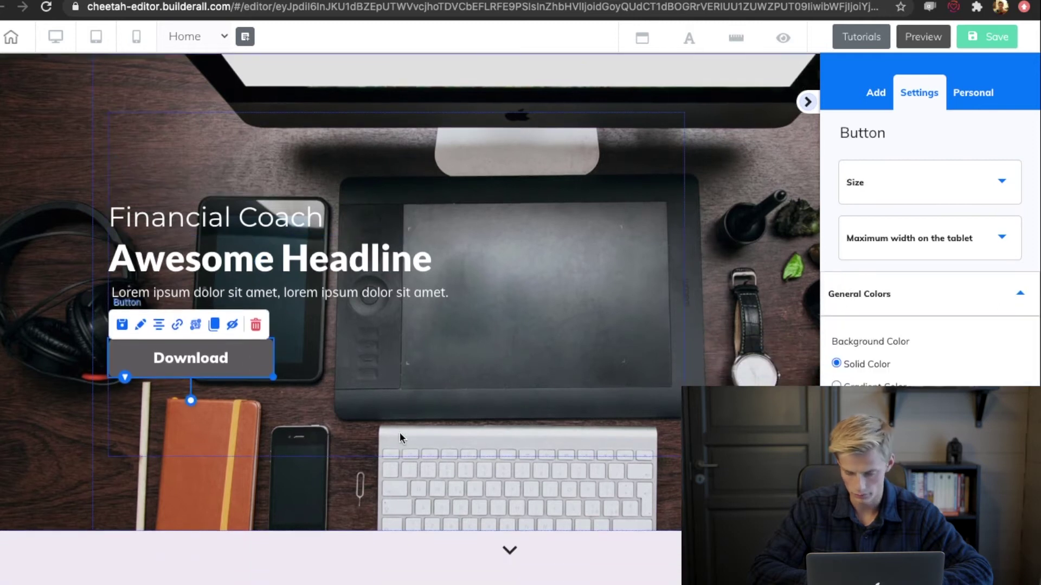
Step: Browse the Elements grid and preview the Video element options
click(883, 97)
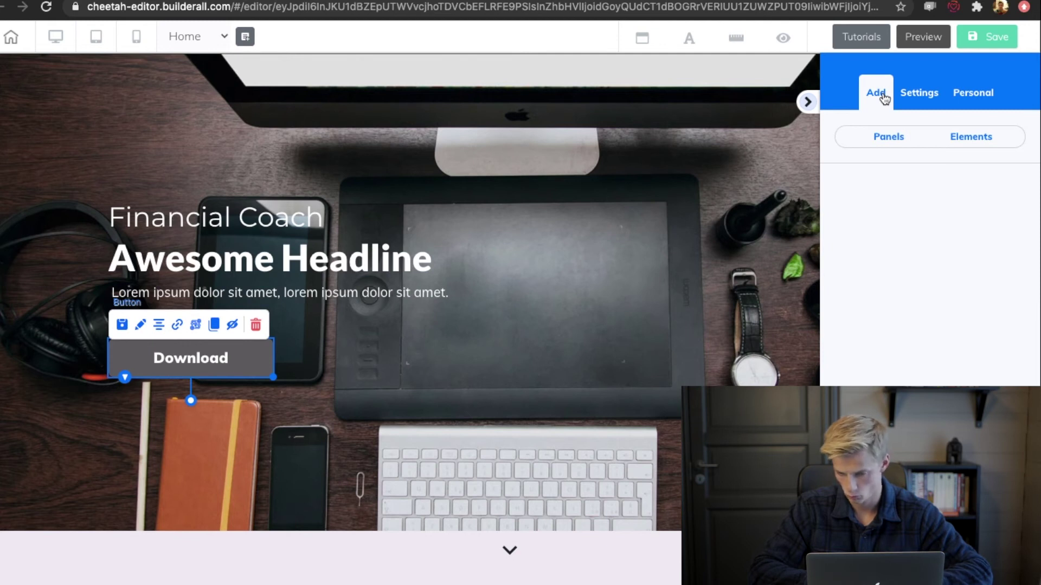
click(987, 138)
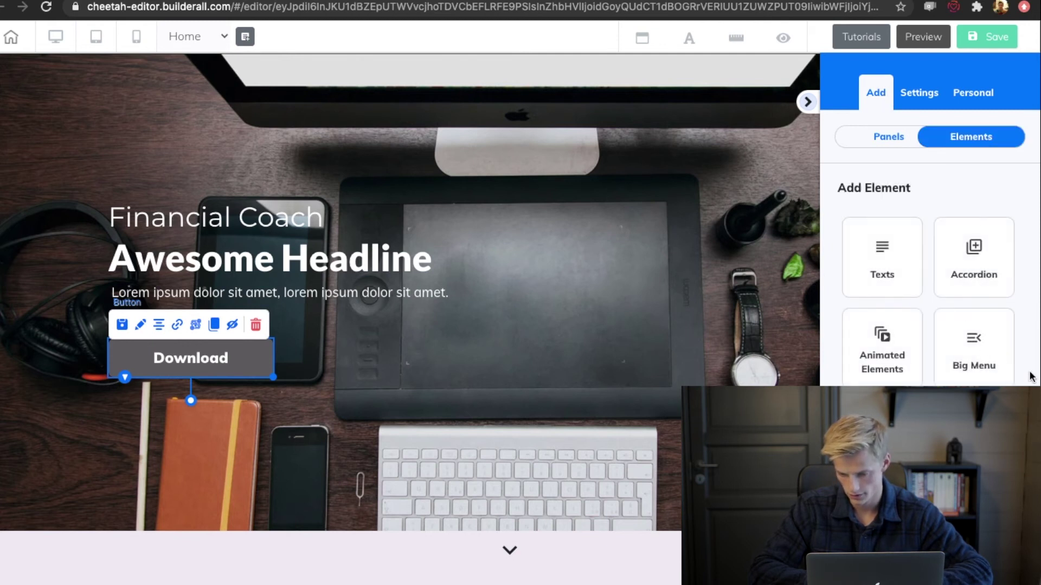
scroll(1030, 377, down, 1)
scroll(1028, 380, down, 3)
scroll(1025, 381, down, 4)
scroll(1022, 384, down, 2)
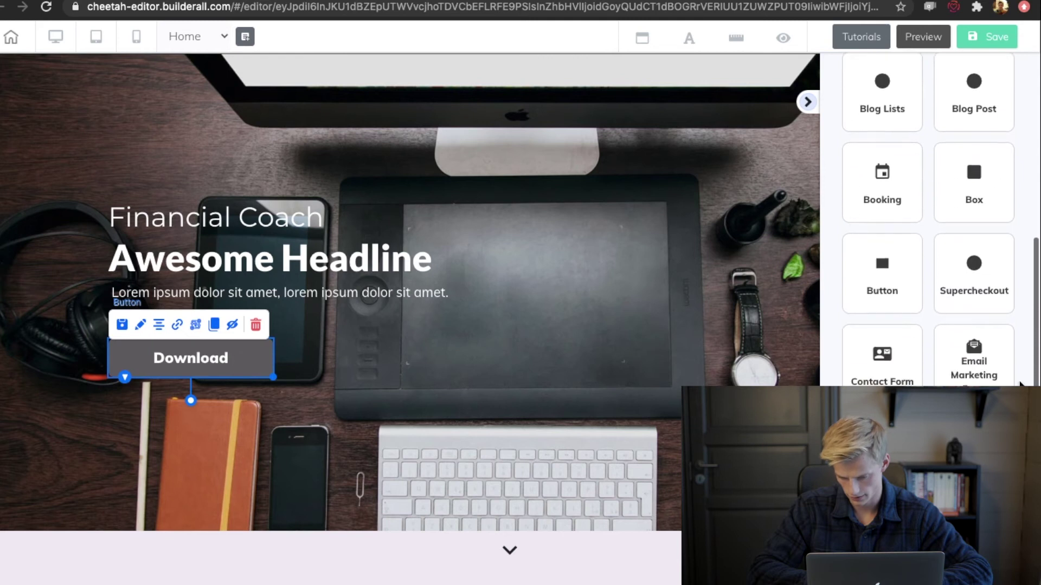
scroll(1020, 384, down, 1)
scroll(1020, 383, down, 2)
scroll(1020, 384, down, 2)
scroll(1021, 384, down, 3)
scroll(1020, 383, down, 2)
scroll(1020, 384, down, 1)
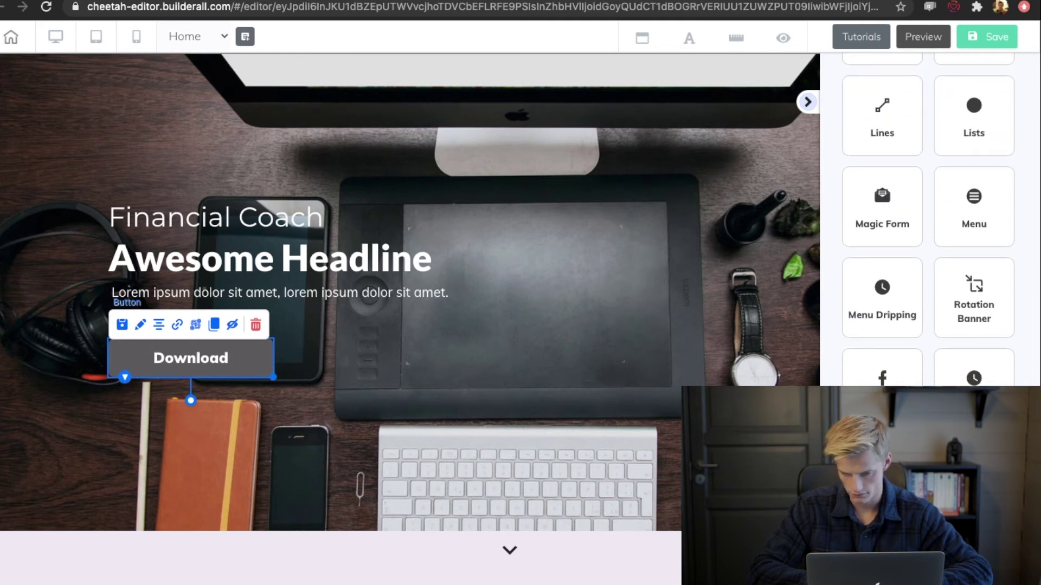
click(974, 377)
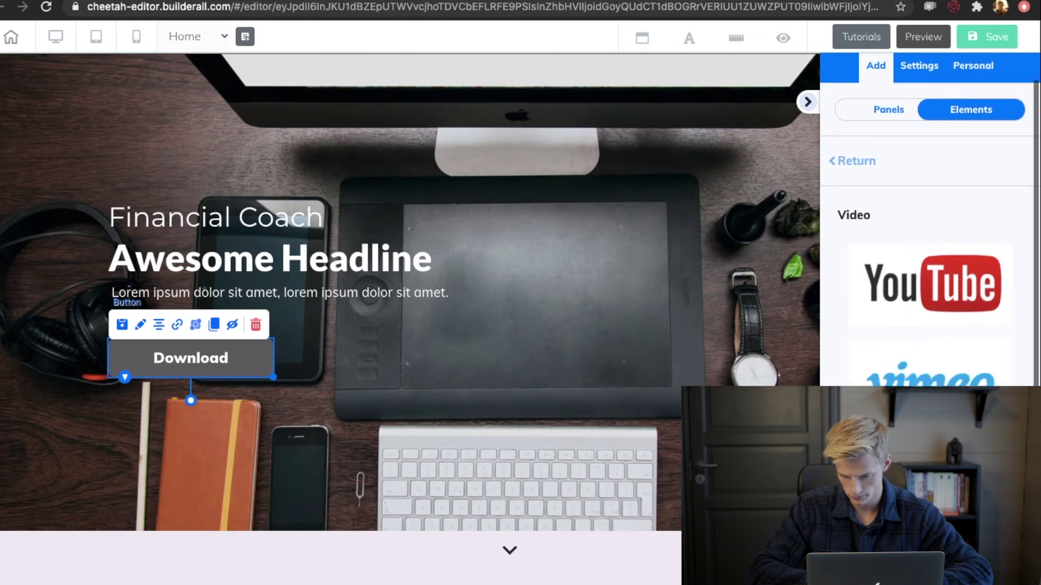
click(851, 161)
Step: Open the Image element category showing standard, horizontal and vertical variants
scroll(963, 451, down, 10)
scroll(964, 456, down, 4)
scroll(964, 242, up, 1)
scroll(964, 241, up, 2)
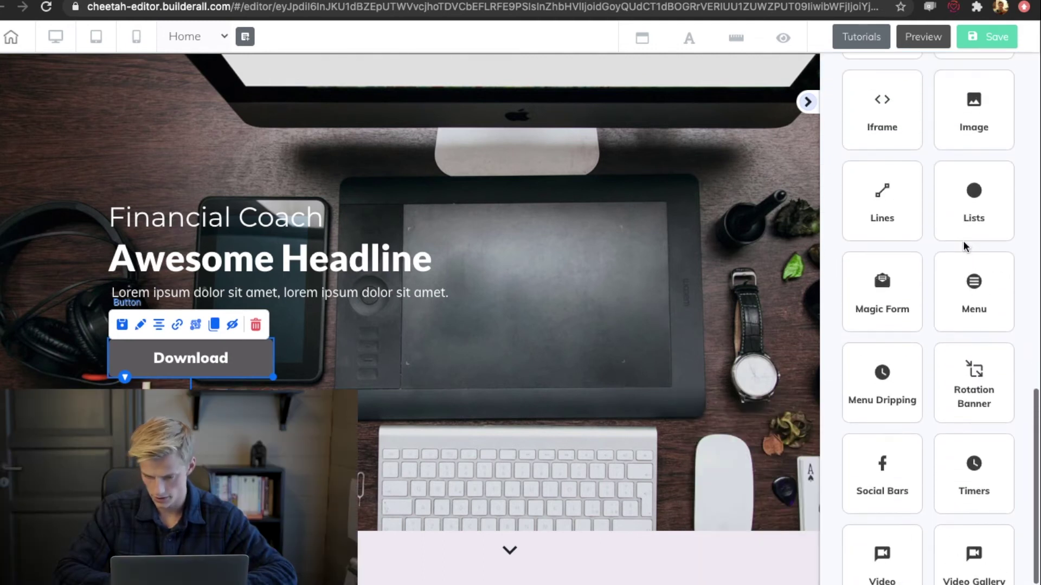
click(975, 132)
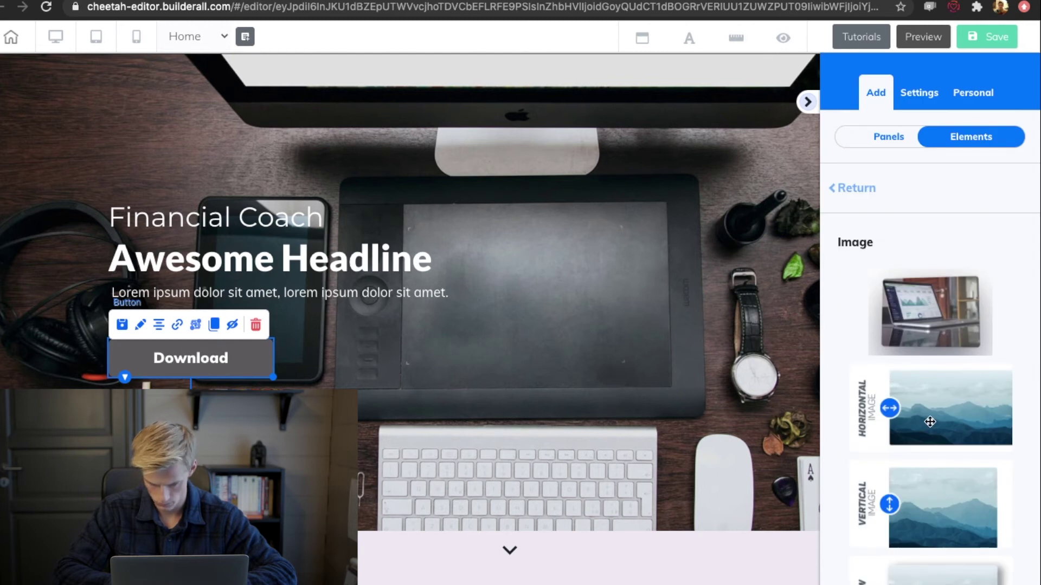
Step: Place a horizontal image on the hero's right side and open its settings
mouse_move(965, 400)
mouse_down()
mouse_move(669, 307)
mouse_move(855, 319)
mouse_up()
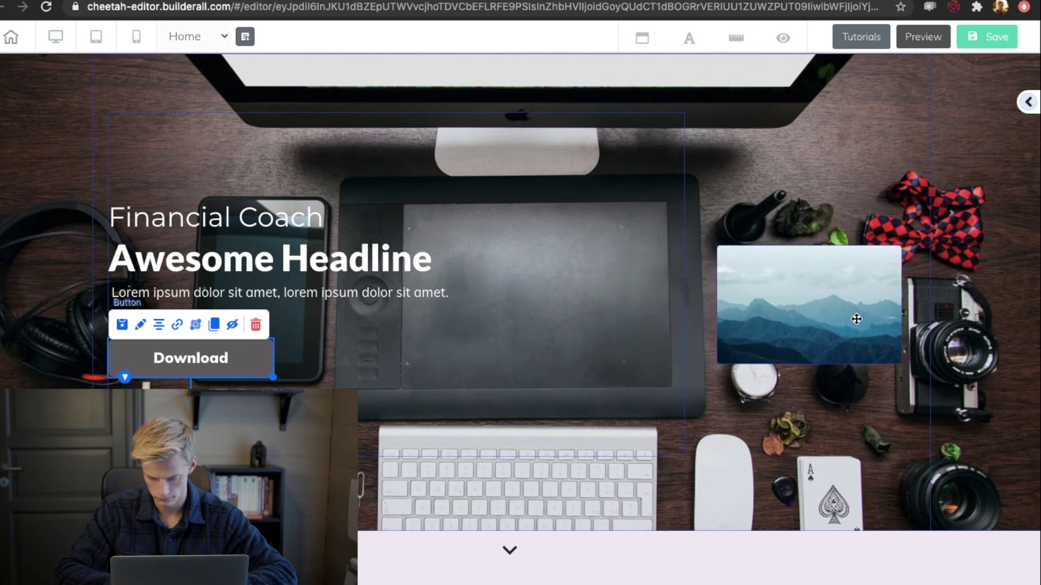
click(835, 314)
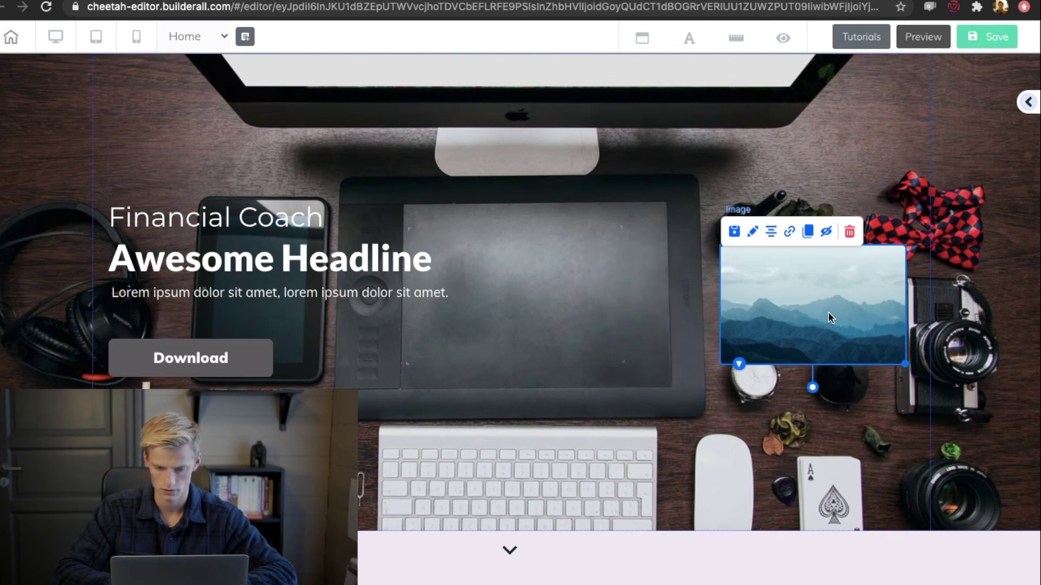
click(753, 232)
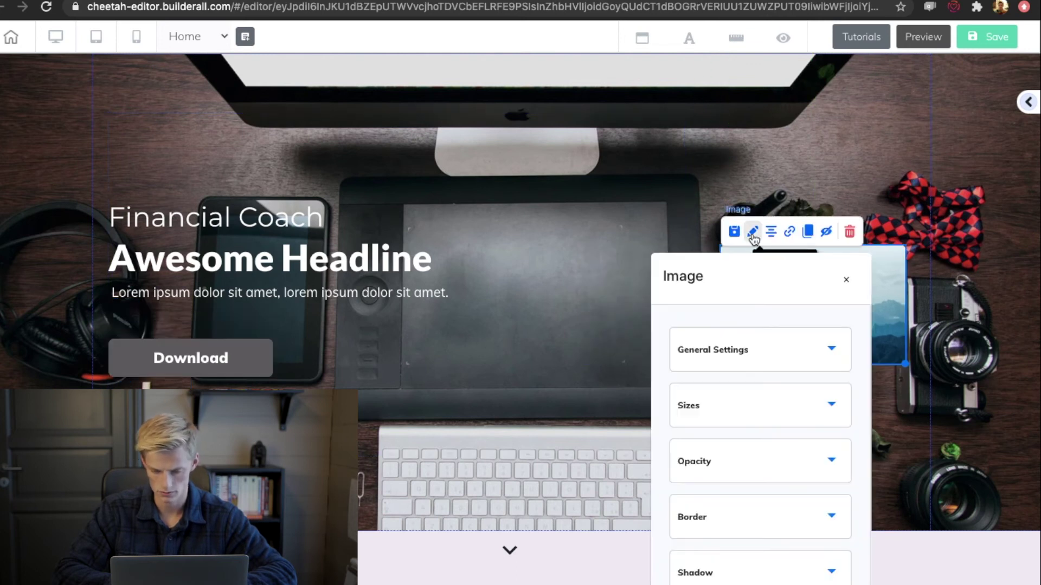
click(743, 351)
scroll(757, 446, down, 3)
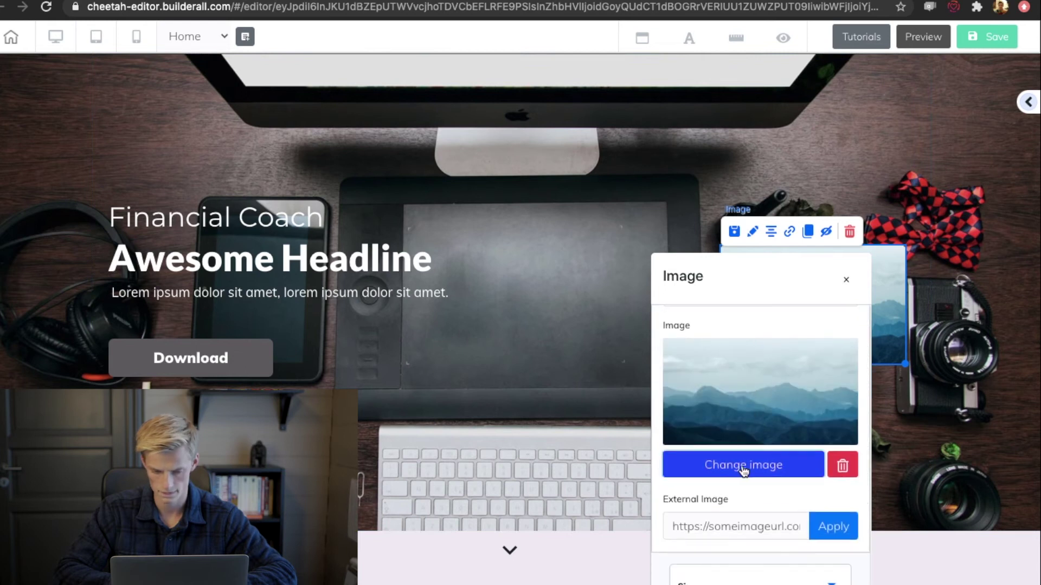
Step: Swap the image for the red arrow '01' from the Icons ARROWS folder
click(744, 467)
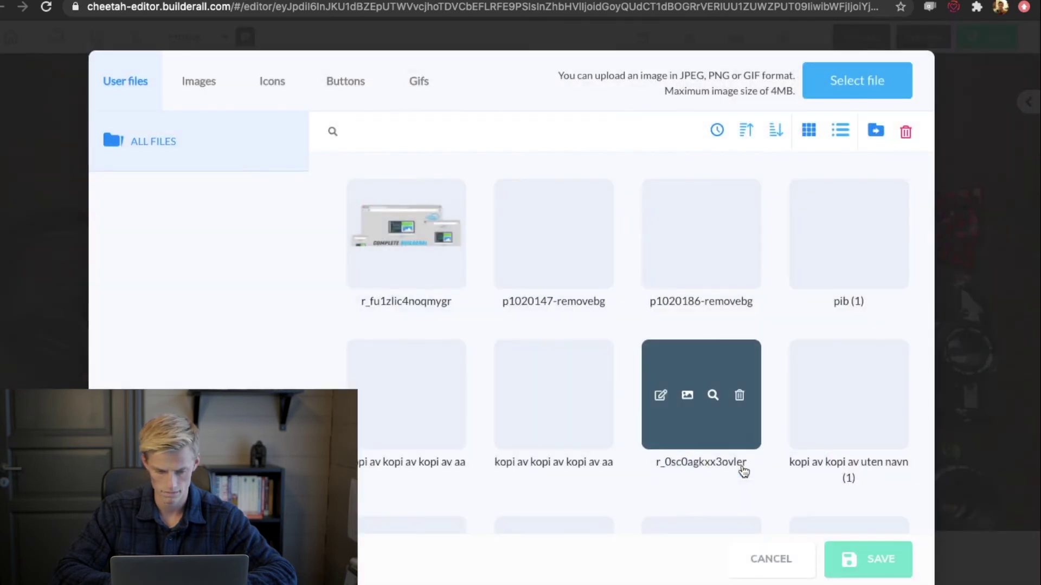
click(194, 87)
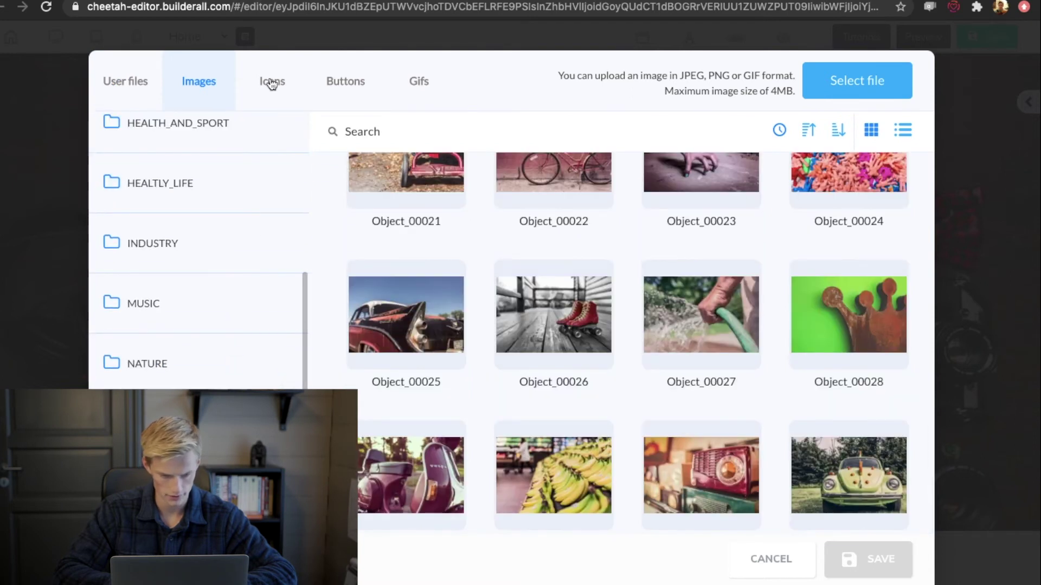
click(271, 83)
click(373, 90)
click(278, 84)
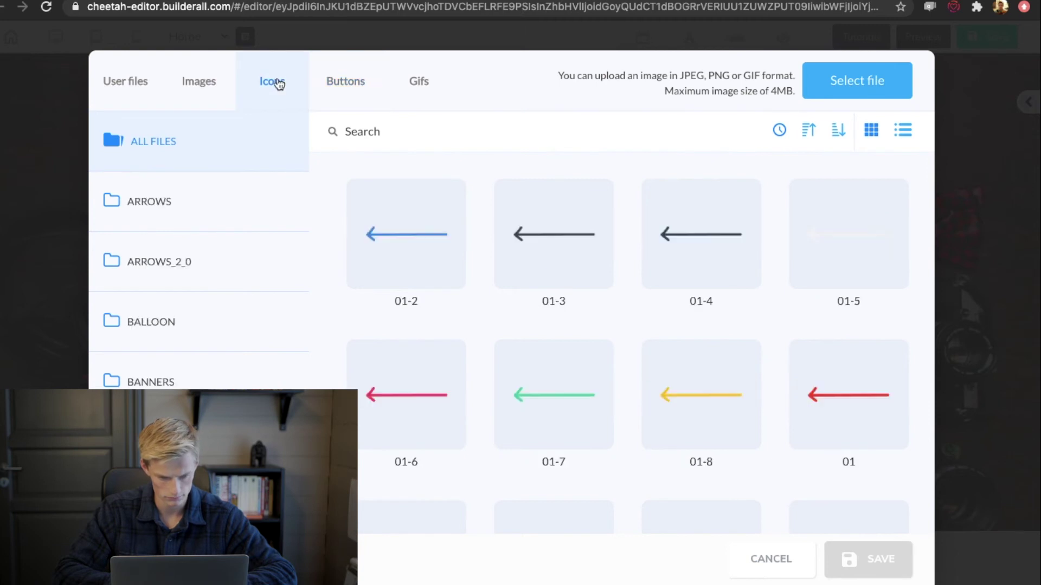
click(412, 96)
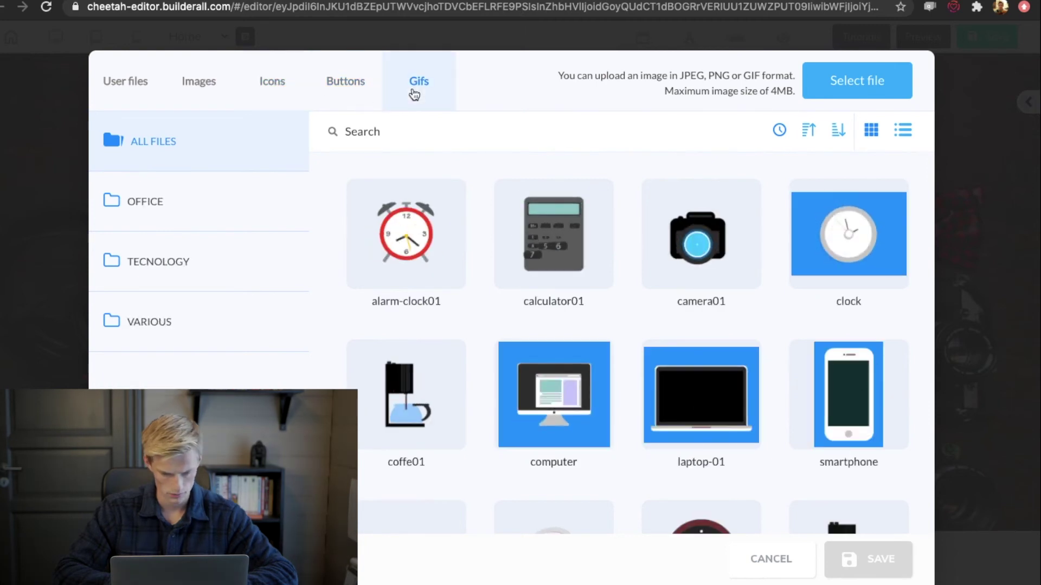
click(272, 82)
click(194, 212)
mouse_move(406, 234)
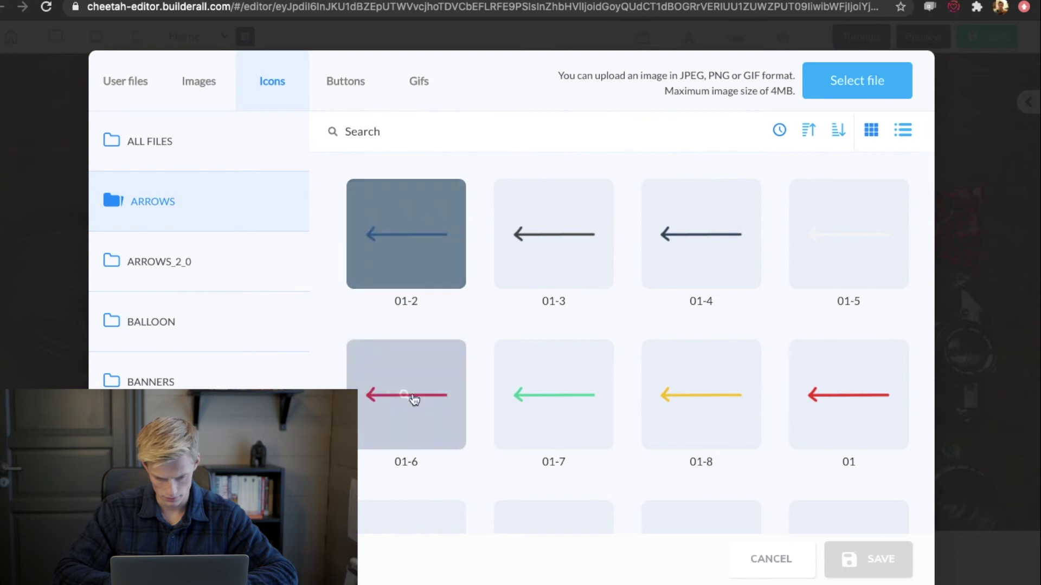
click(819, 362)
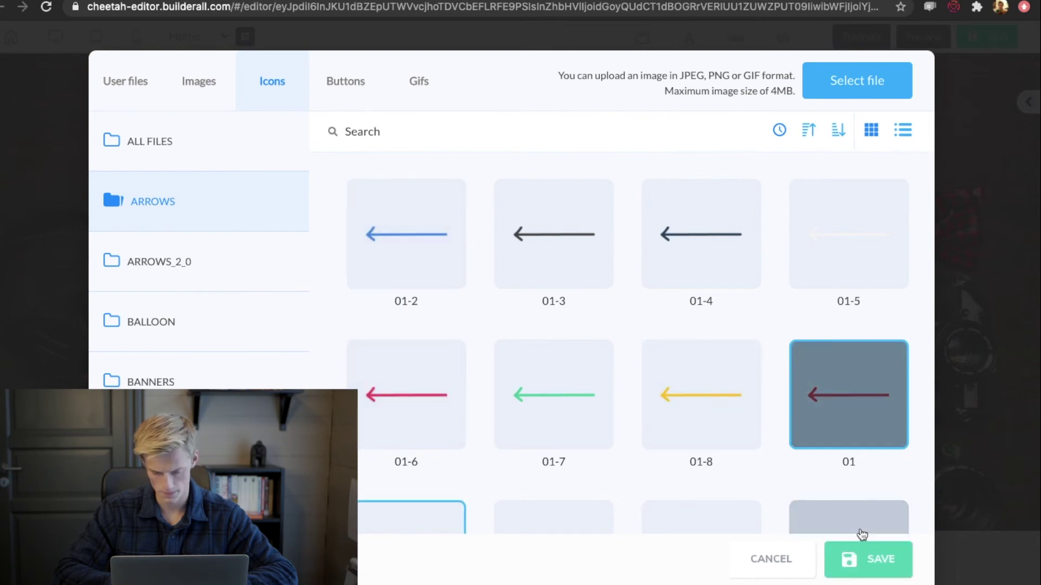
click(867, 559)
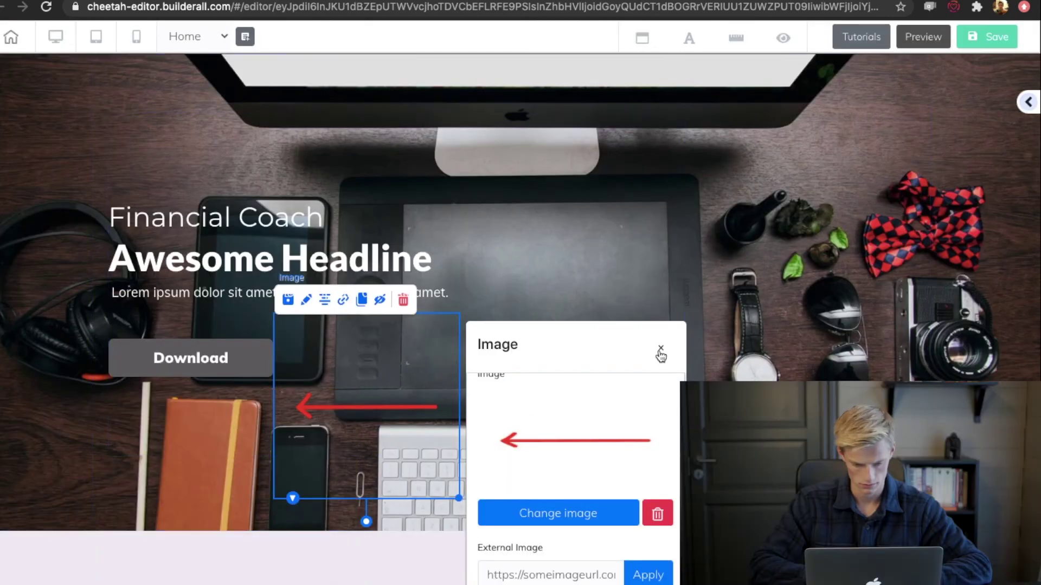
Step: Move the red arrow up beside the Download button, pointing at it
click(407, 474)
drag(415, 455, 401, 431)
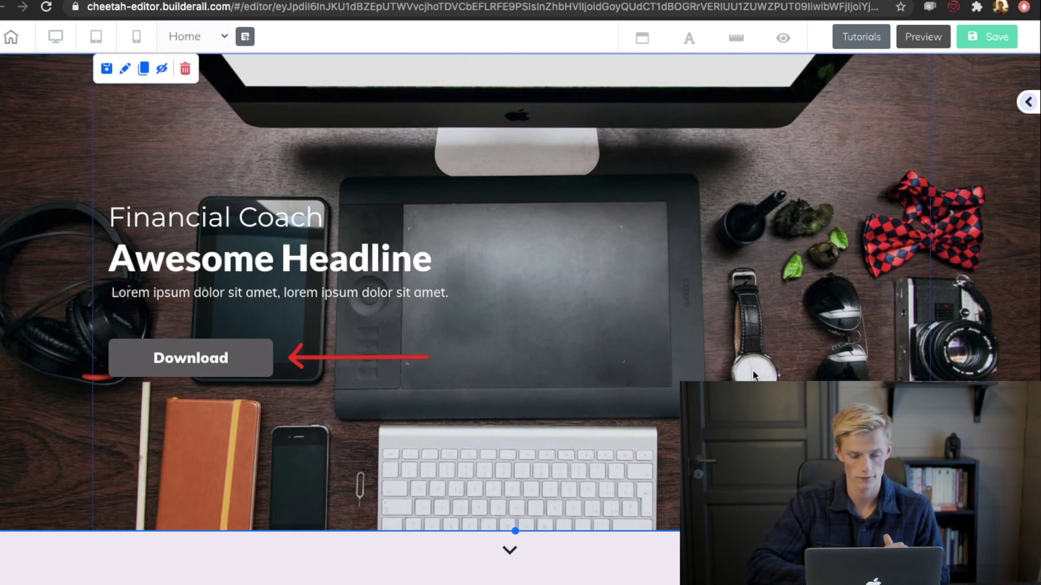
scroll(753, 373, down, 3)
scroll(753, 373, down, 5)
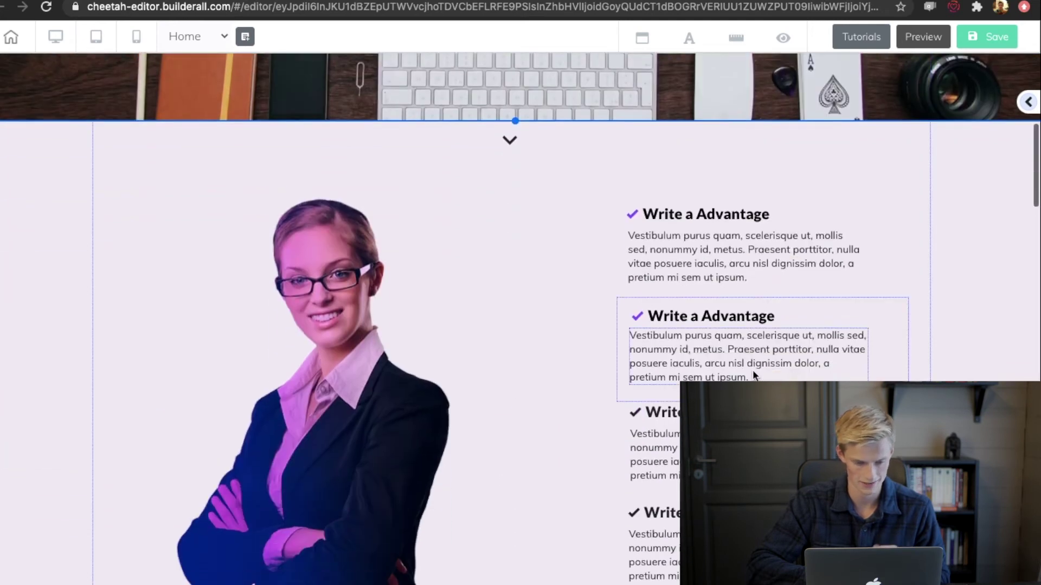
scroll(753, 372, down, 2)
scroll(753, 373, down, 1)
scroll(753, 373, down, 2)
scroll(752, 370, down, 5)
scroll(753, 370, down, 4)
scroll(382, 415, down, 4)
scroll(382, 414, down, 6)
scroll(382, 415, down, 8)
scroll(382, 414, up, 10)
scroll(383, 419, up, 10)
scroll(382, 418, up, 5)
scroll(382, 418, up, 3)
scroll(382, 418, up, 1)
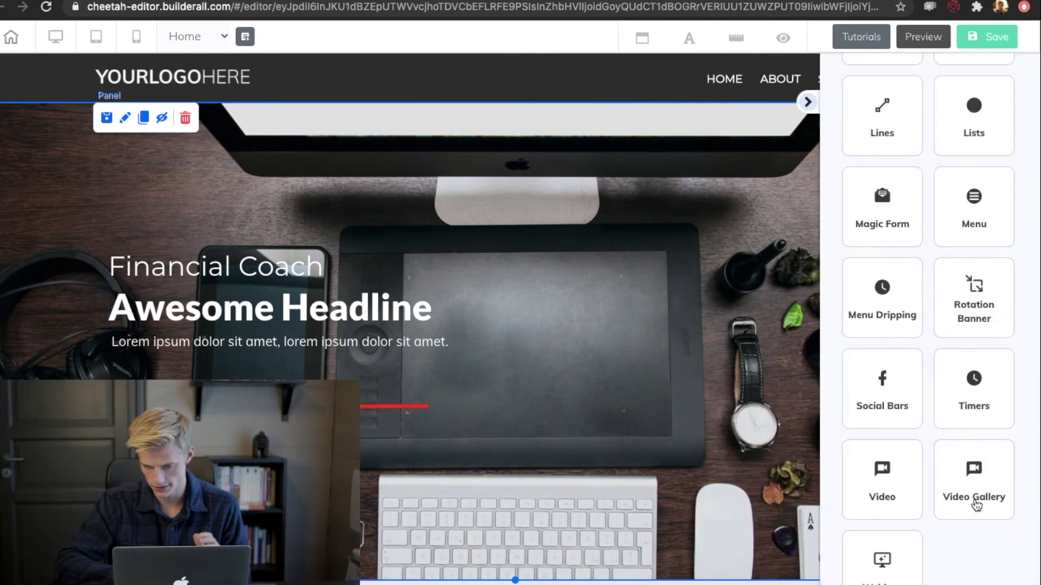
scroll(974, 504, down, 1)
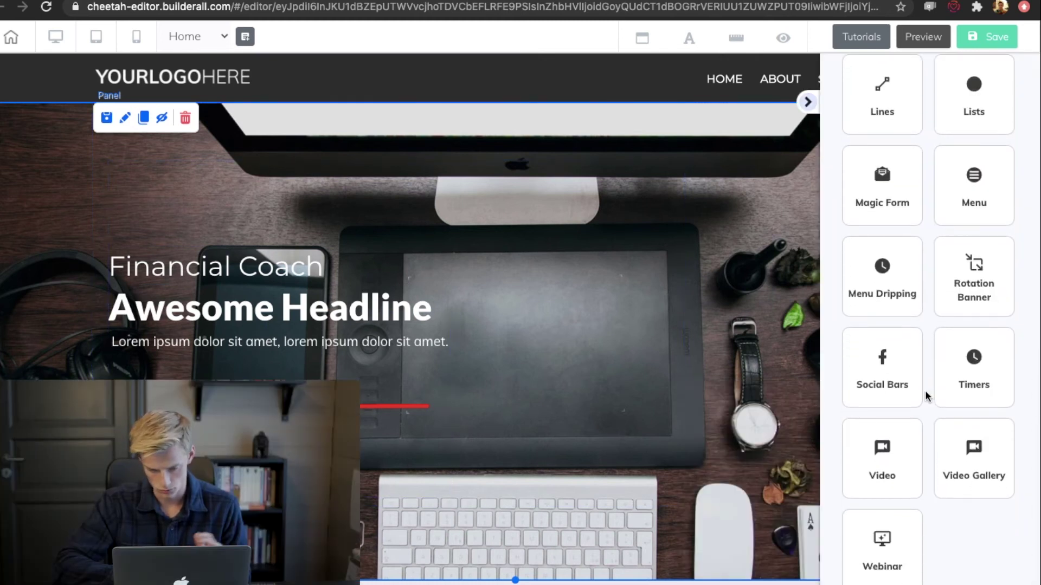
scroll(925, 396, up, 1)
scroll(925, 396, up, 2)
scroll(925, 396, up, 1)
scroll(925, 396, up, 3)
scroll(925, 395, up, 2)
scroll(925, 395, up, 1)
scroll(925, 395, up, 3)
scroll(925, 394, up, 4)
scroll(925, 390, up, 3)
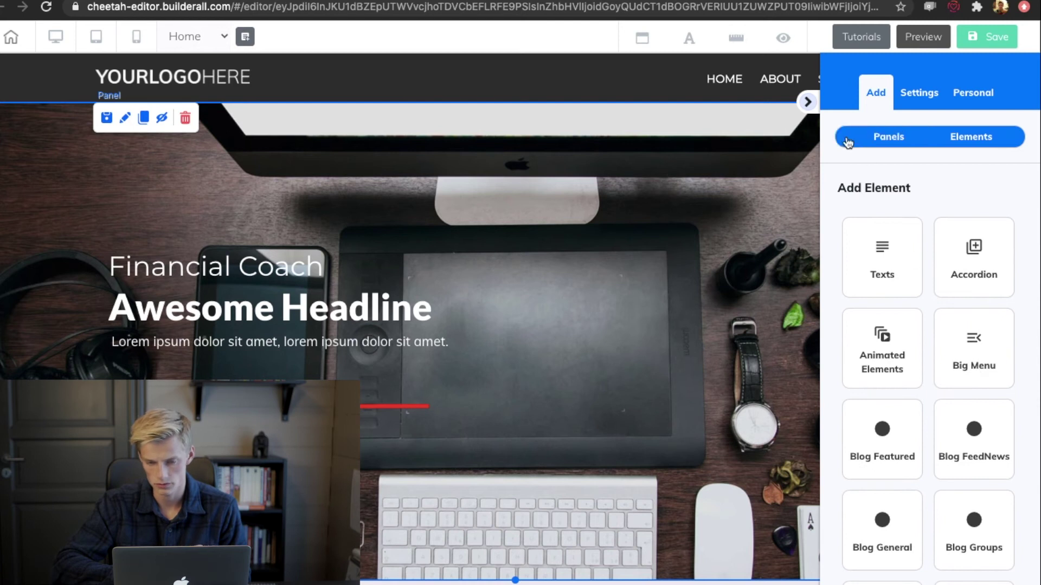
Step: Save the homepage and confirm publishing to the cheetah.builderall.com subdomain
click(808, 103)
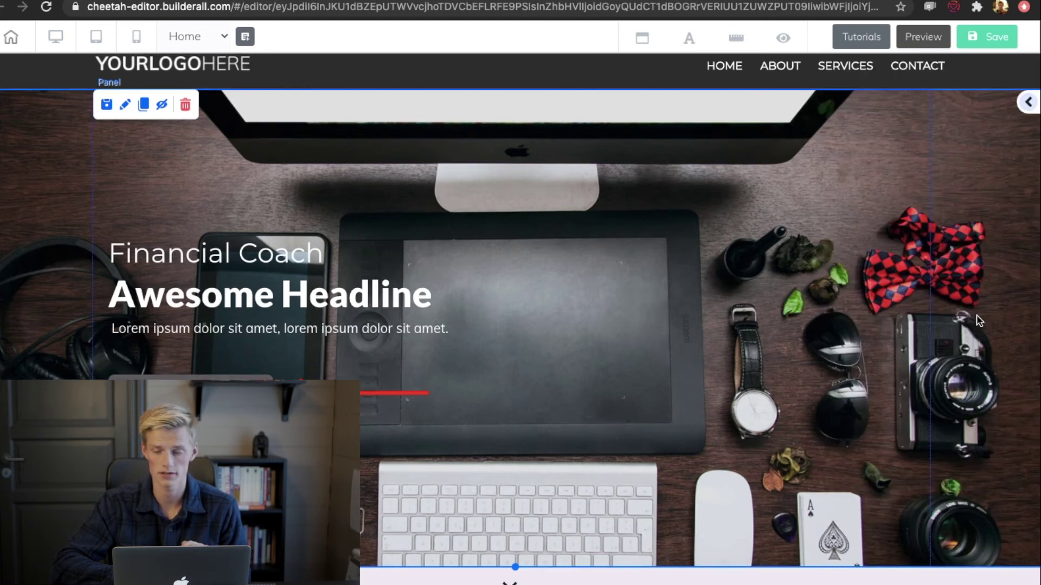
click(996, 49)
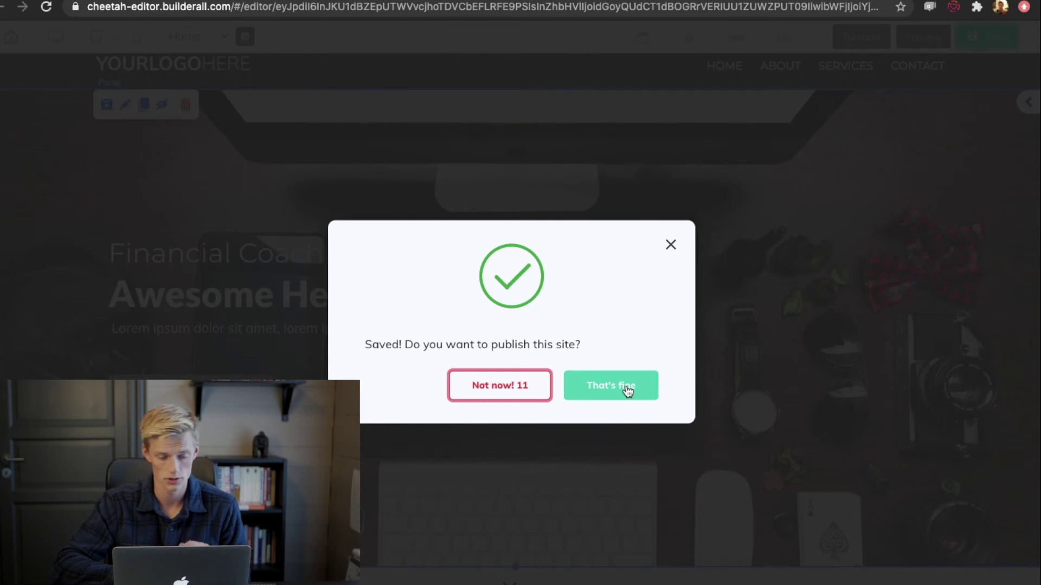
click(627, 386)
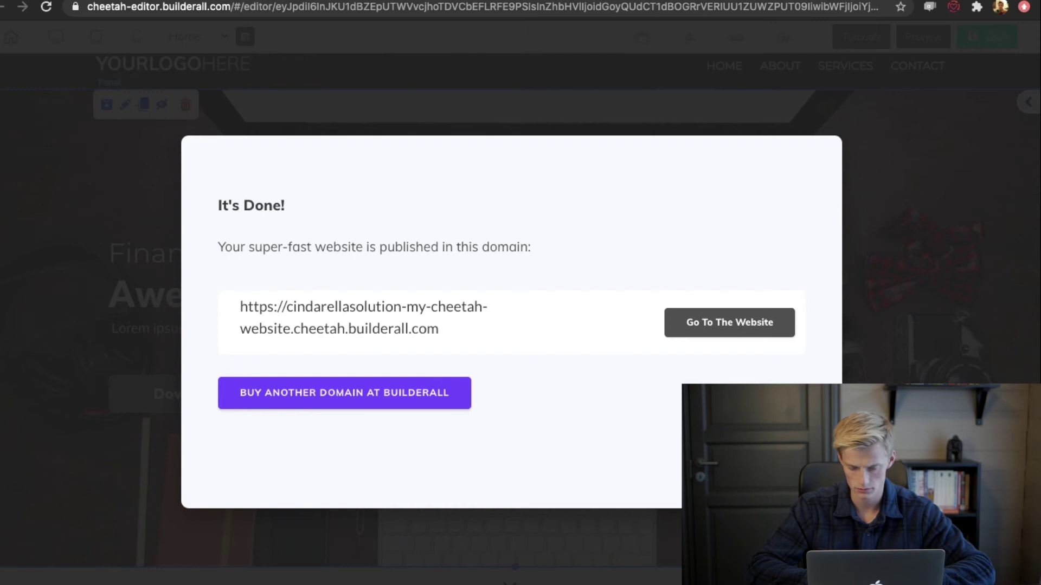
Step: Dismiss the publish confirmation, then save and exit to the site dashboard
key(Escape)
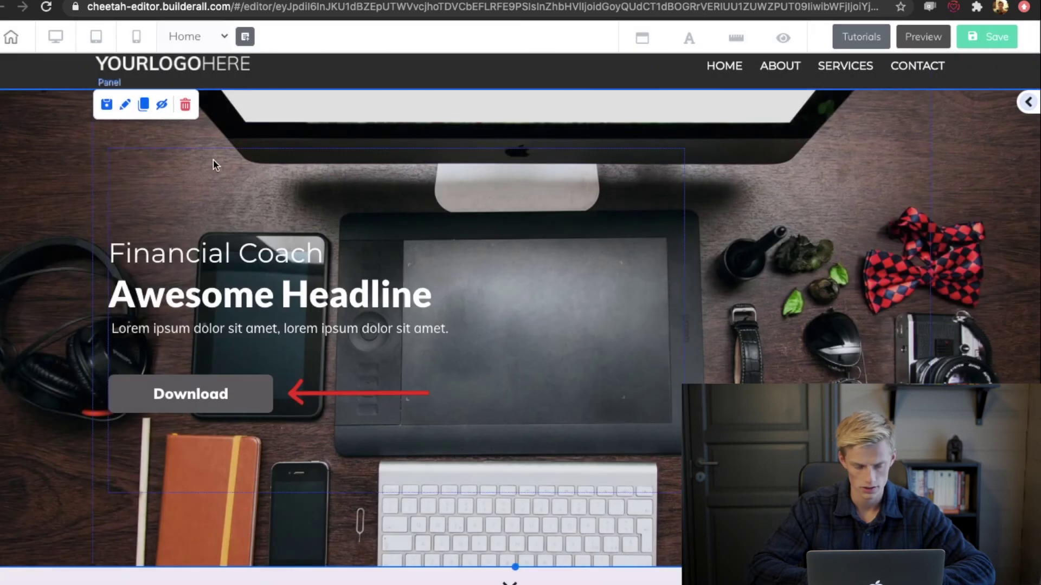
click(11, 41)
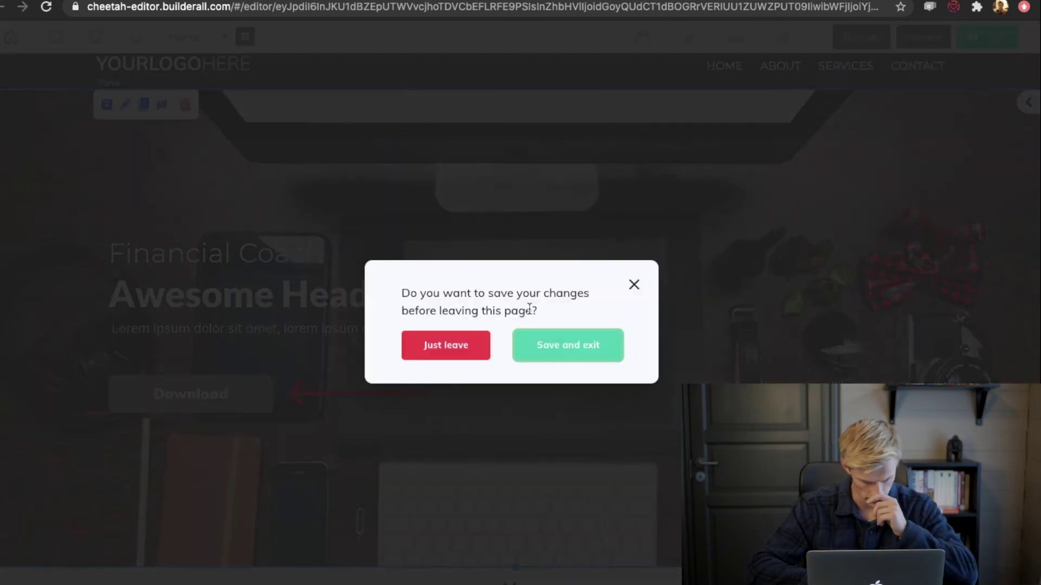
click(544, 350)
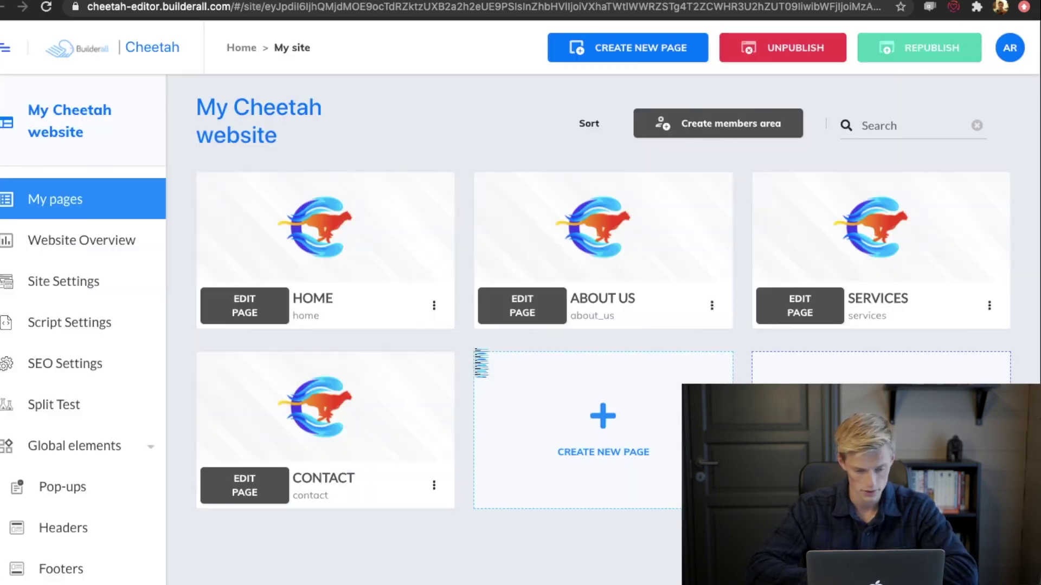
Step: Open the Connect Domain form, leaving its domain field empty
scroll(481, 362, down, 5)
scroll(481, 362, up, 3)
scroll(482, 362, up, 3)
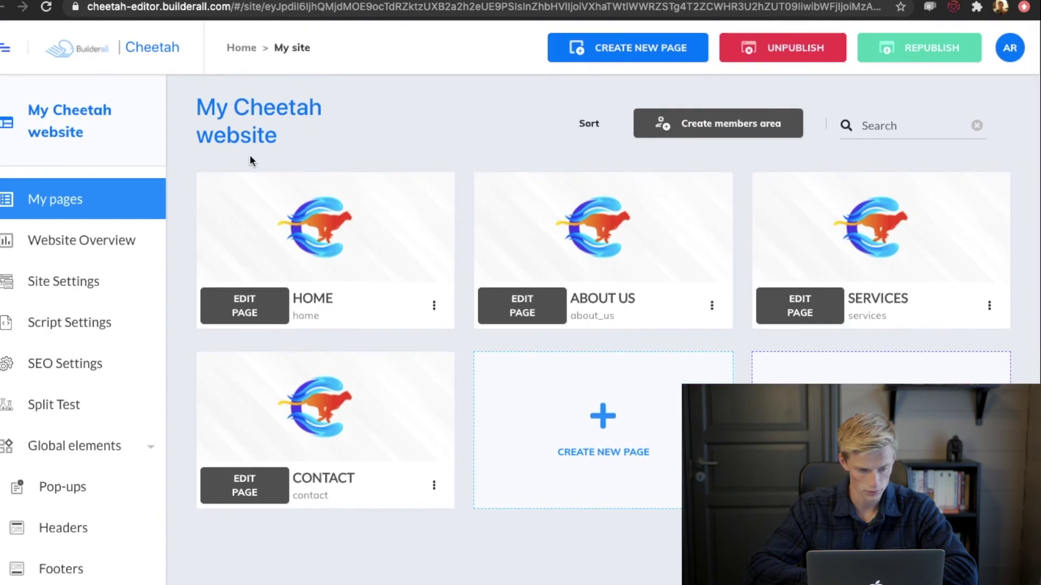
scroll(326, 154, down, 9)
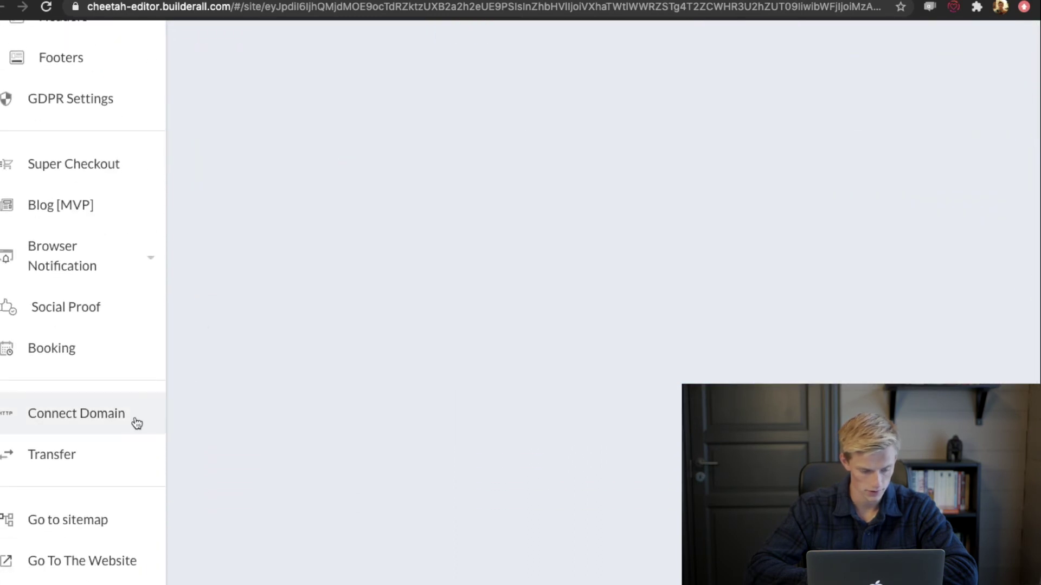
click(117, 424)
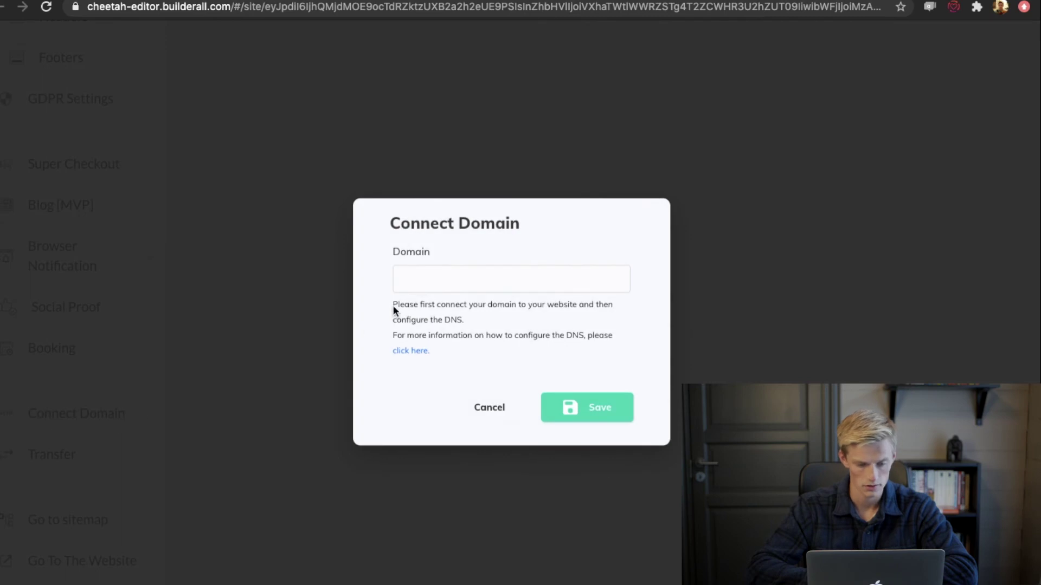
click(417, 287)
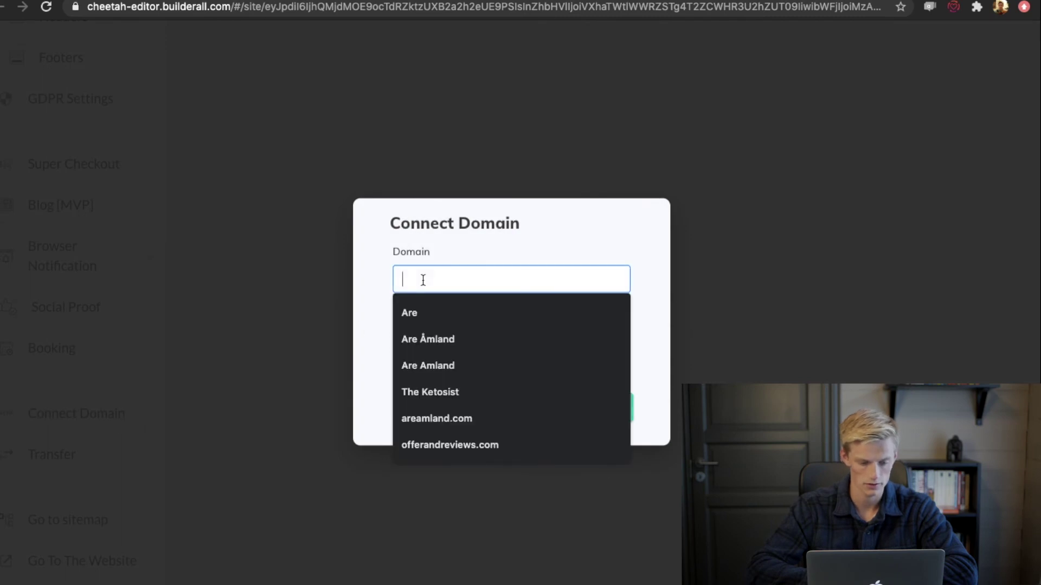
click(477, 247)
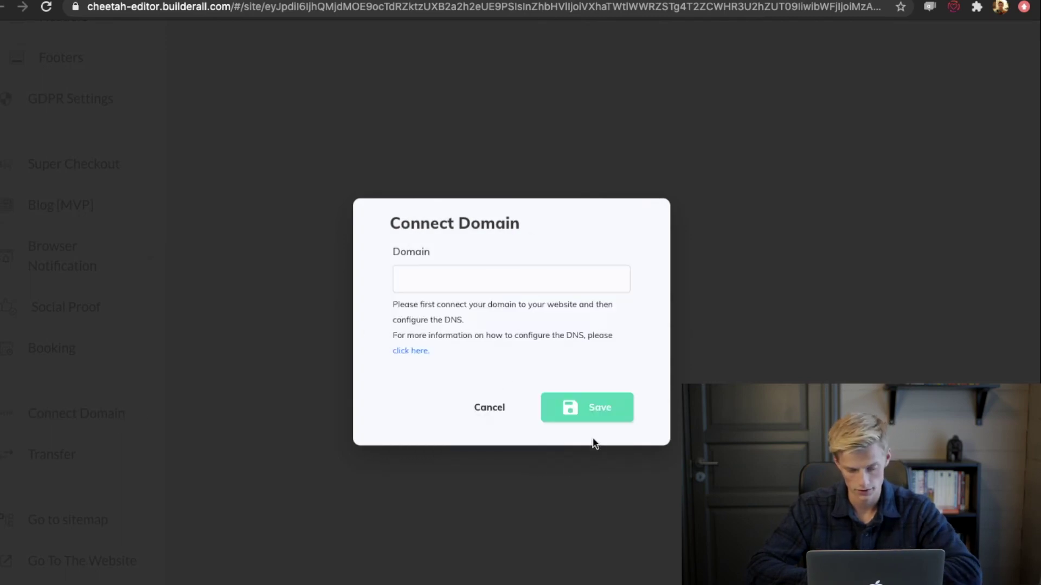
Step: Close the domain connection form and open the live HOME page from its options menu
click(491, 413)
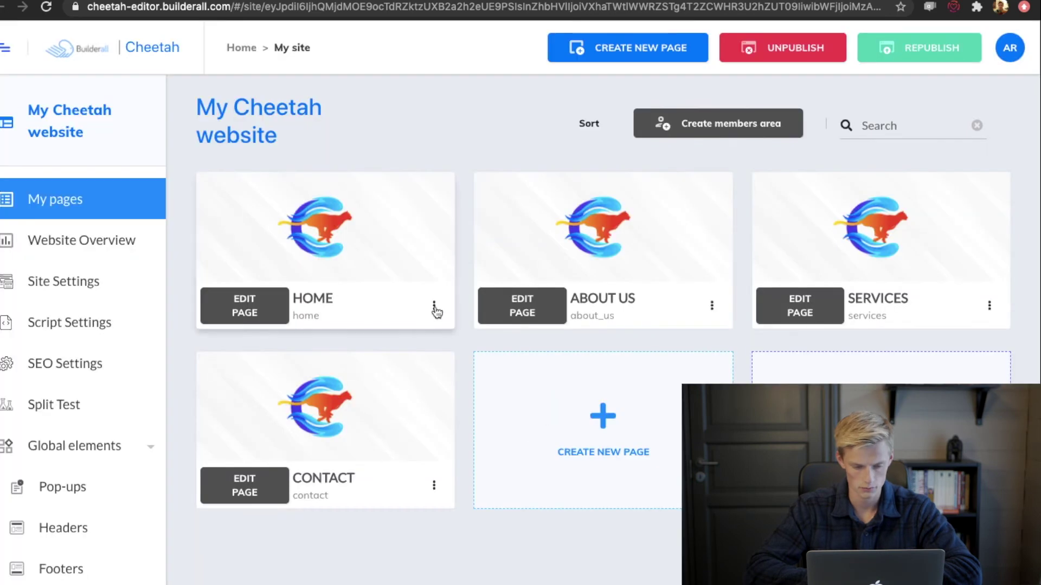
click(433, 307)
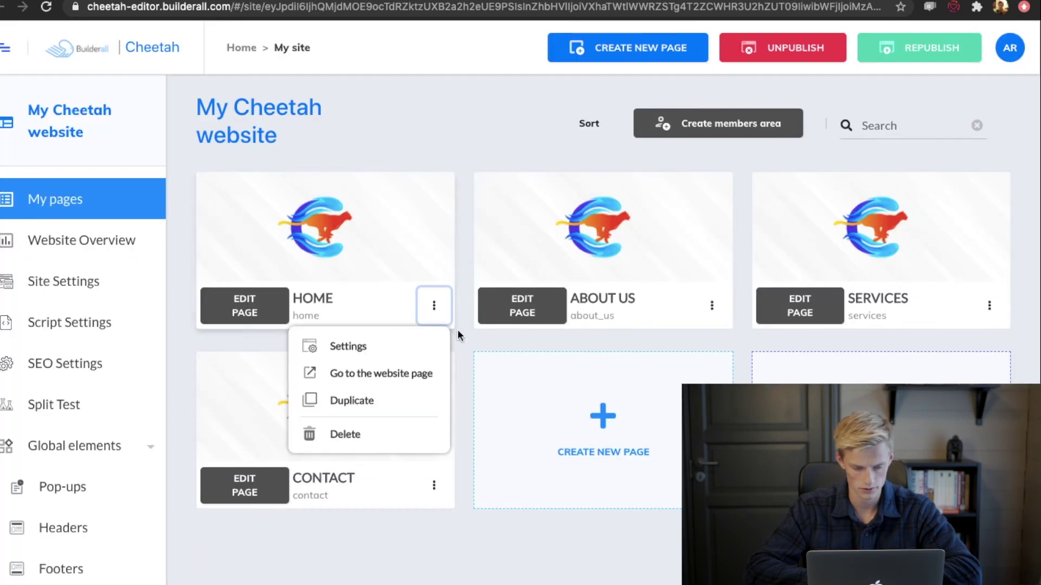
click(433, 308)
click(435, 301)
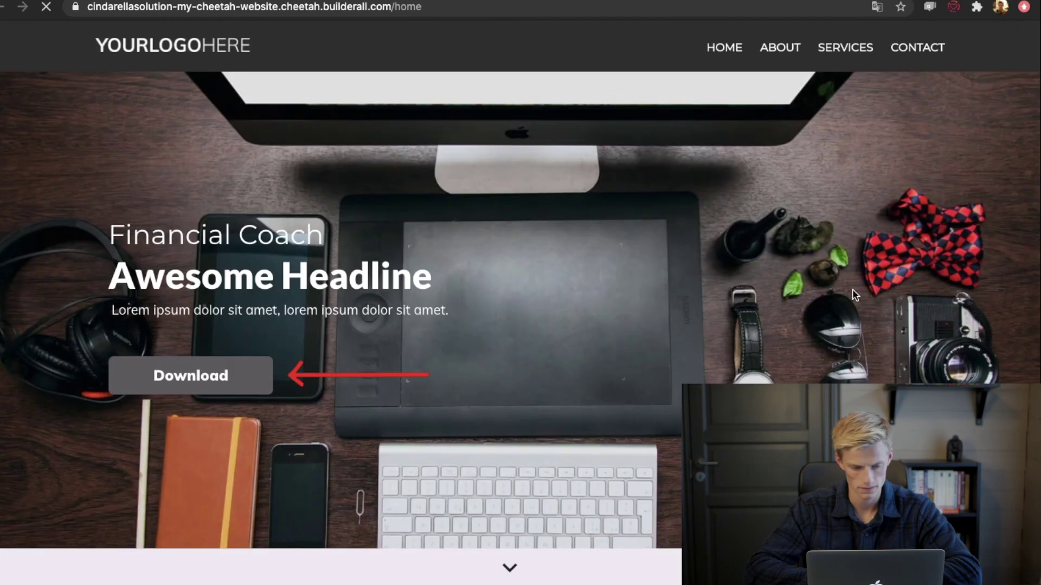
Step: Scroll through the live homepage down to the About Us content and back
scroll(850, 230, down, 3)
scroll(785, 246, down, 5)
scroll(786, 249, down, 5)
scroll(786, 247, down, 5)
scroll(786, 247, down, 1)
scroll(785, 248, up, 10)
scroll(785, 248, up, 5)
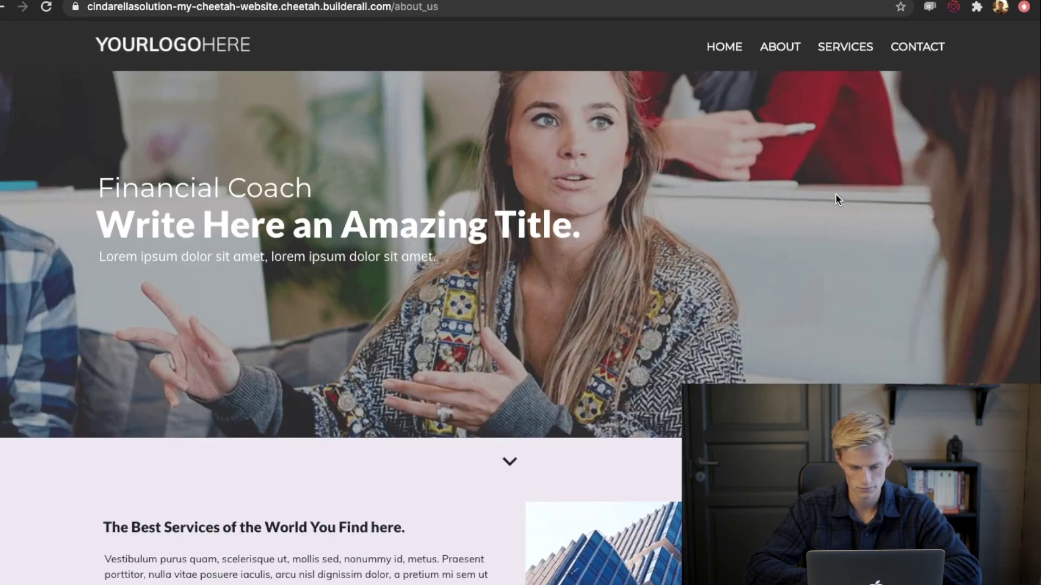
Step: Scroll on to the Contact page content and dismiss the Translate popup
scroll(835, 195, down, 7)
scroll(836, 200, down, 5)
scroll(836, 200, down, 3)
scroll(837, 200, up, 15)
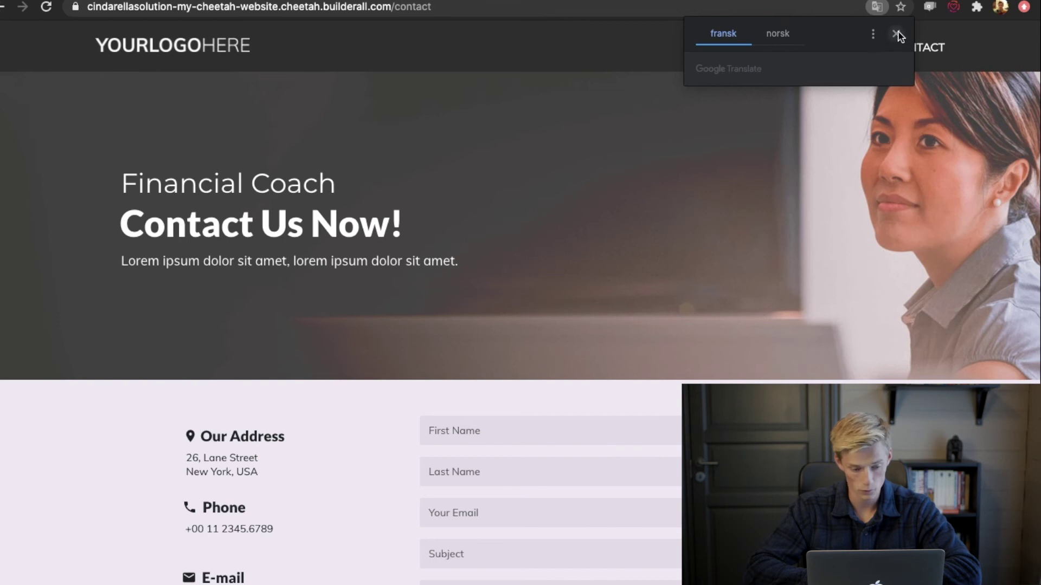
click(897, 34)
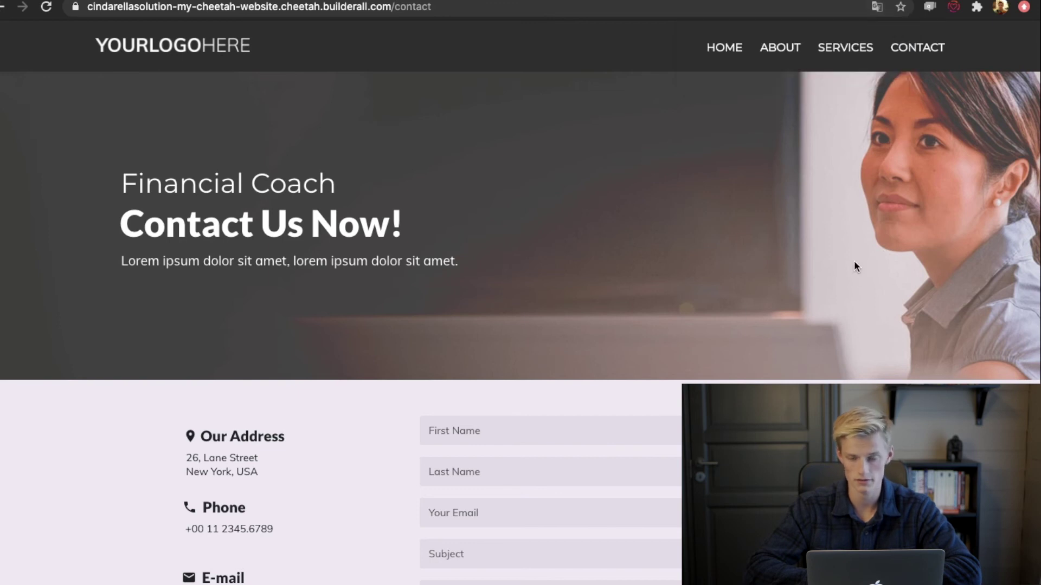